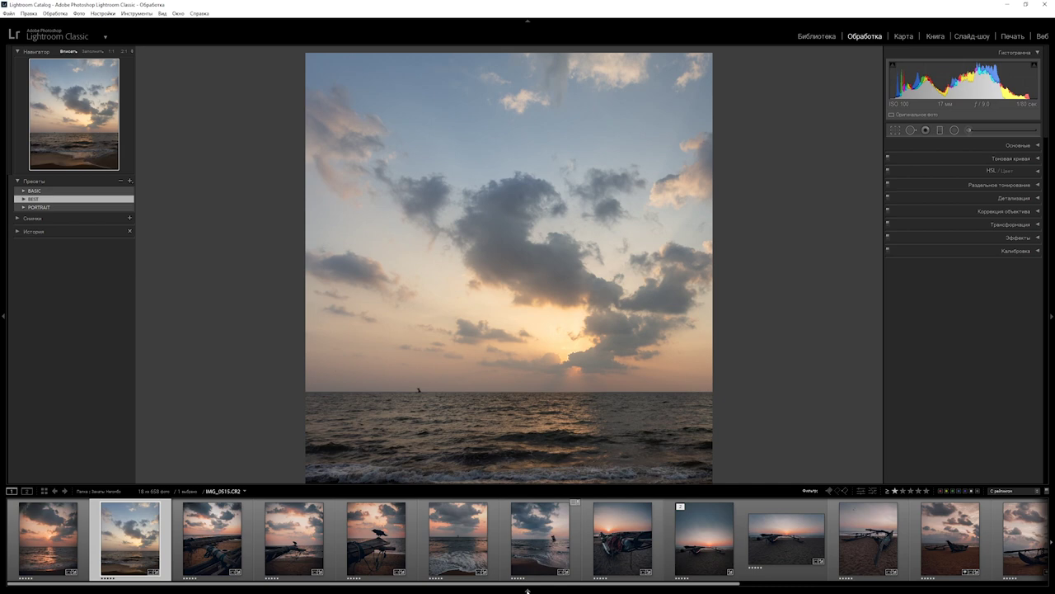
Step: Step from the crow-on-boat photo through the beach shots to the sailboat seascape IMG_0677.CR2
left_click(294, 537)
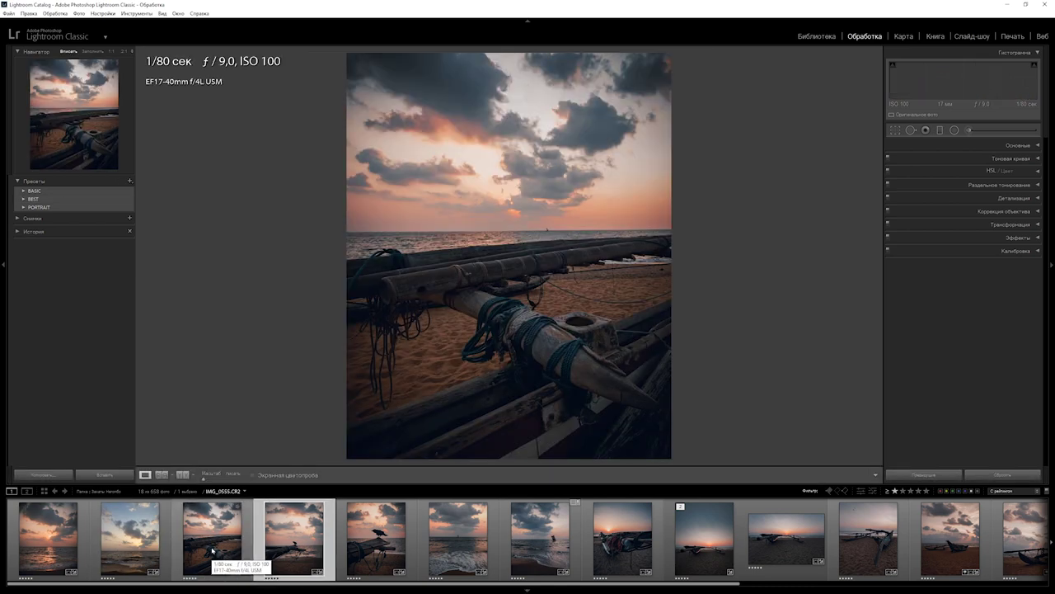
key("Right")
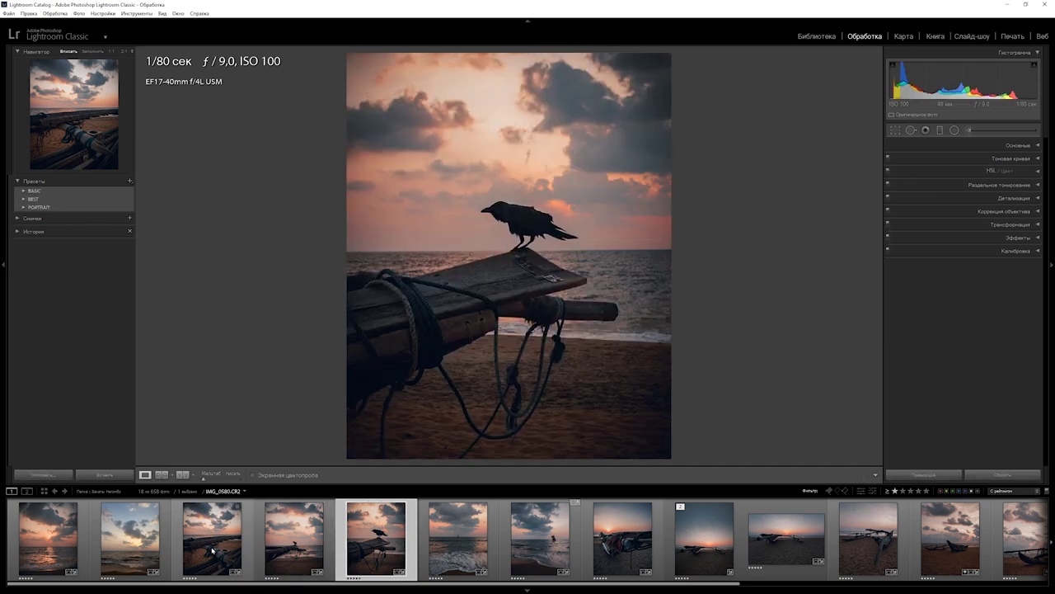
key("Right")
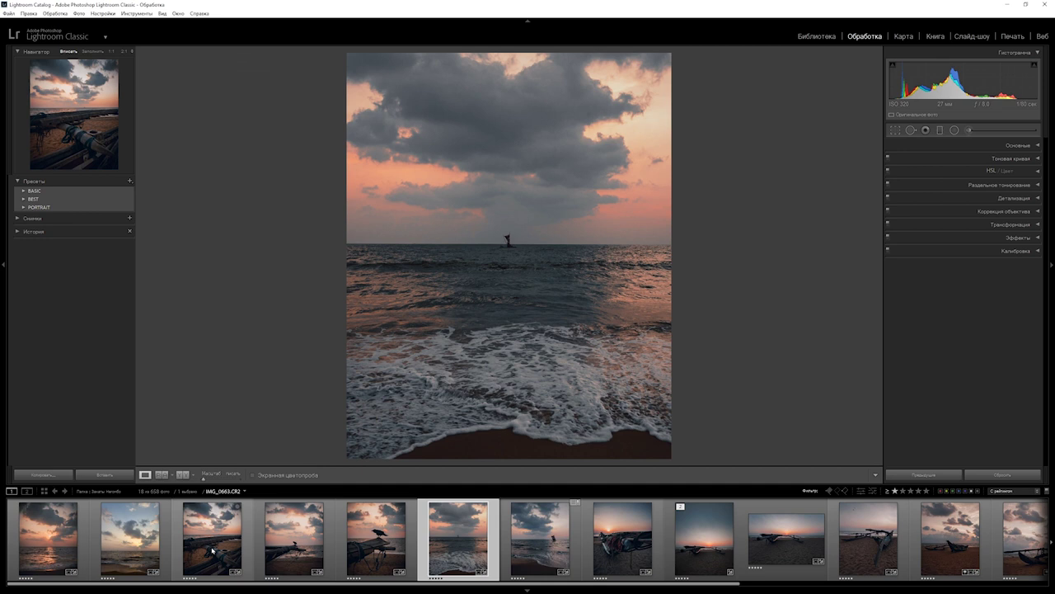
key("Right")
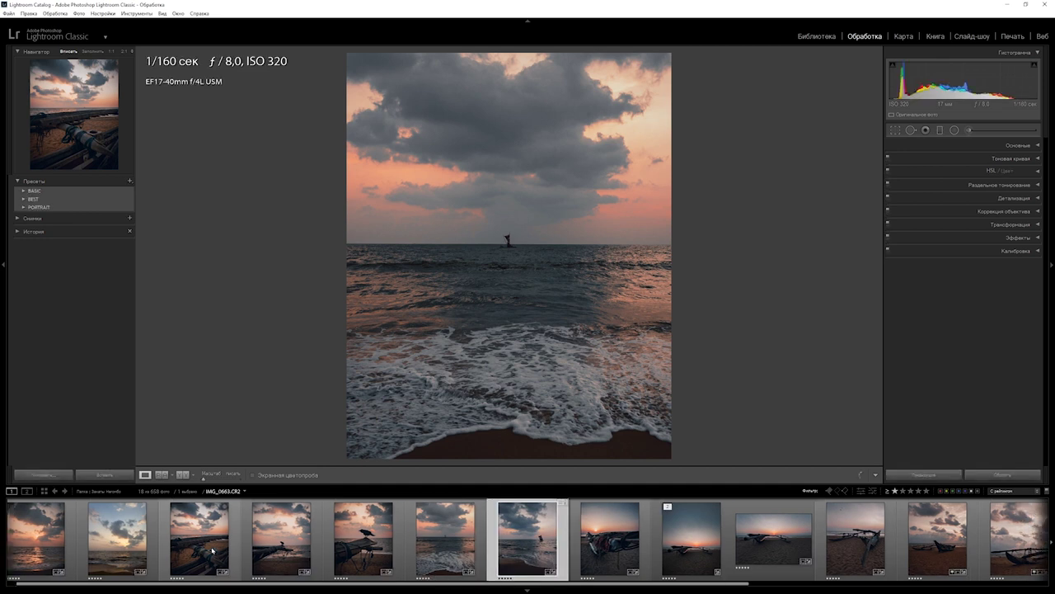
mouse_move(212, 538)
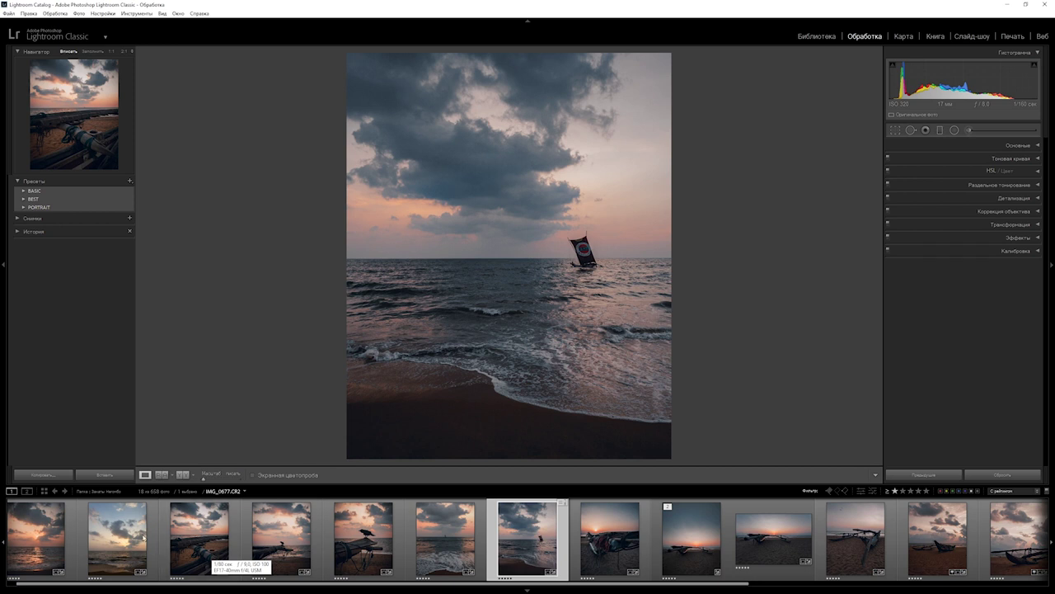
Step: Open the sunset sky seascape IMG_0515.CR2 from the second filmstrip thumbnail
left_click(114, 538)
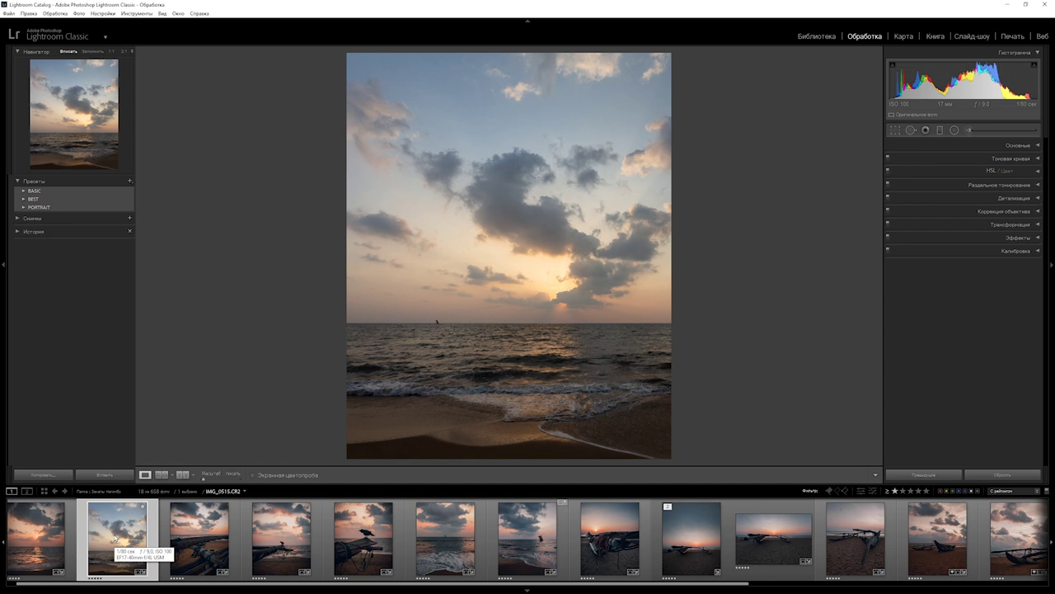
left_click(1038, 212)
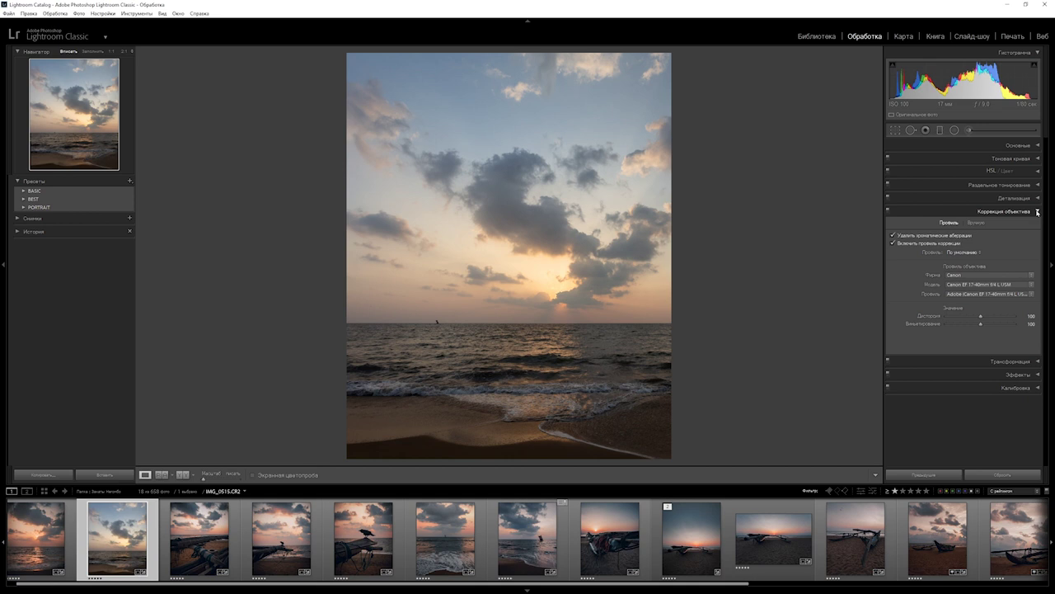
left_click(1038, 212)
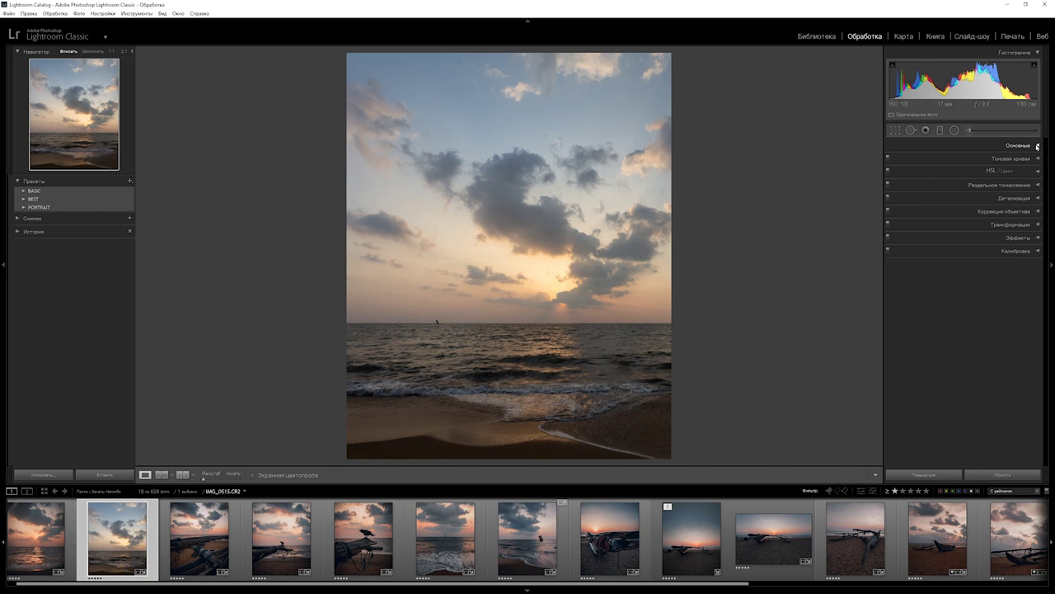
Step: Apply the Adobe Landscape (Adobe Пейзаж) profile from the Basic panel's profile list
left_click(1038, 146)
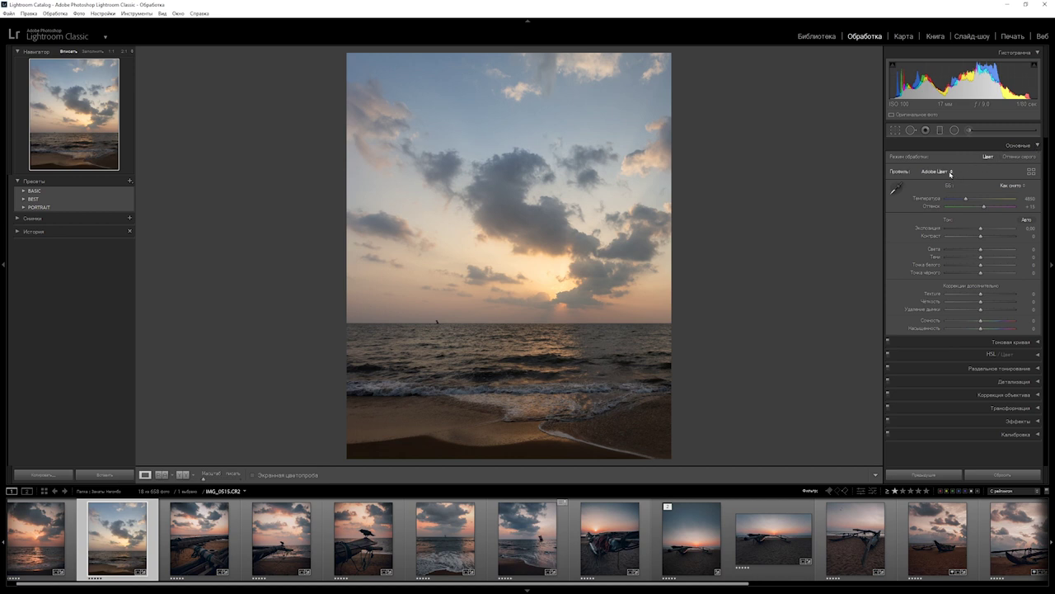
left_click(951, 172)
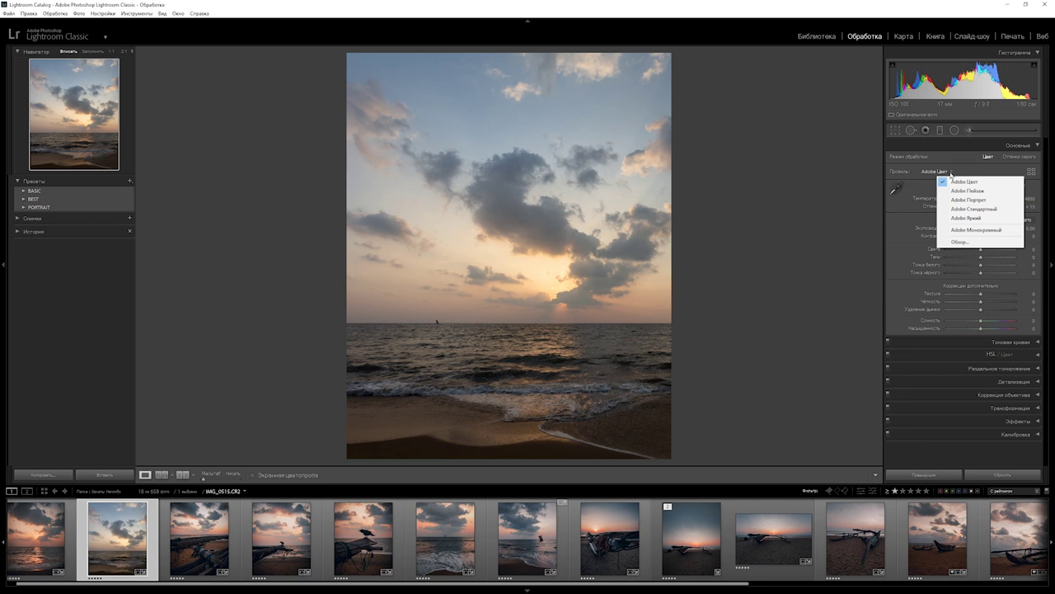
left_click(969, 191)
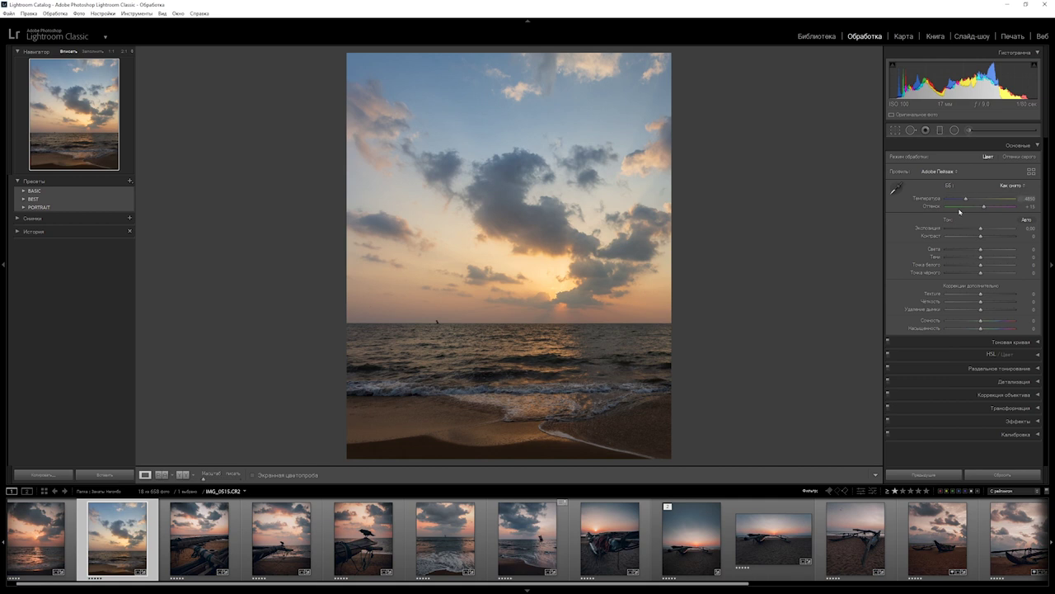
Step: Set highlights -100, whites -39, shadows +48, contrast -25, blacks +31 and slightly raise texture
left_click_drag(980, 249, 898, 253)
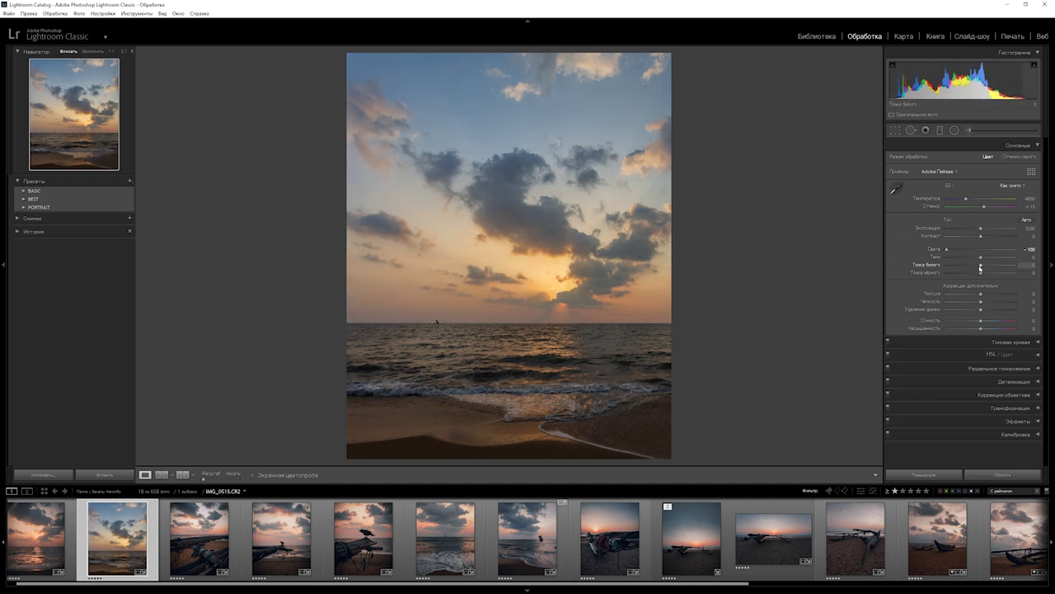
mouse_move(980, 266)
left_mouse_down()
mouse_move(963, 267)
mouse_move(995, 259)
left_mouse_up()
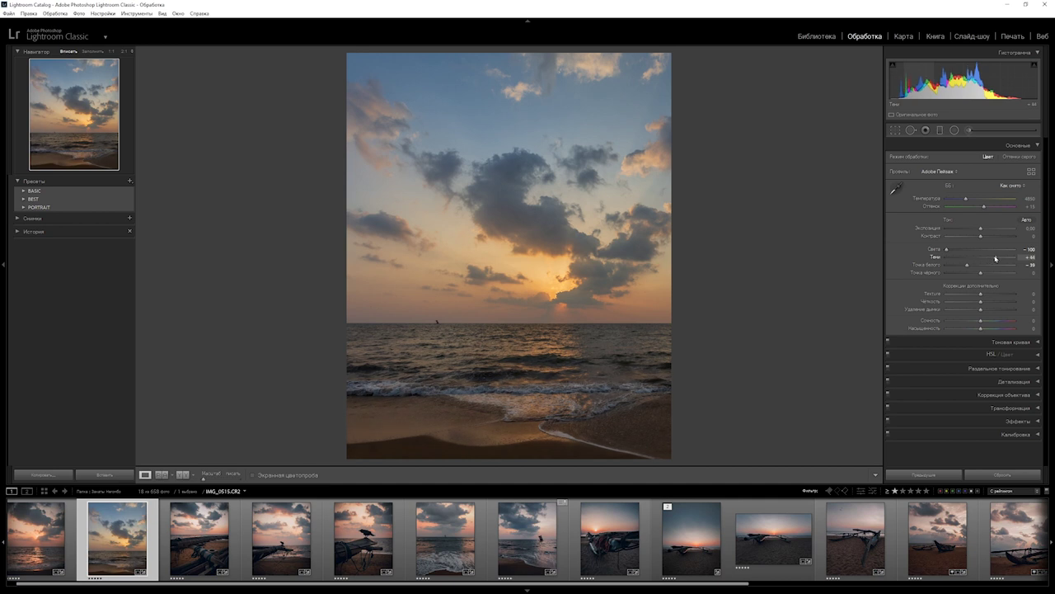
left_click_drag(995, 258, 996, 258)
left_click_drag(984, 236, 973, 238)
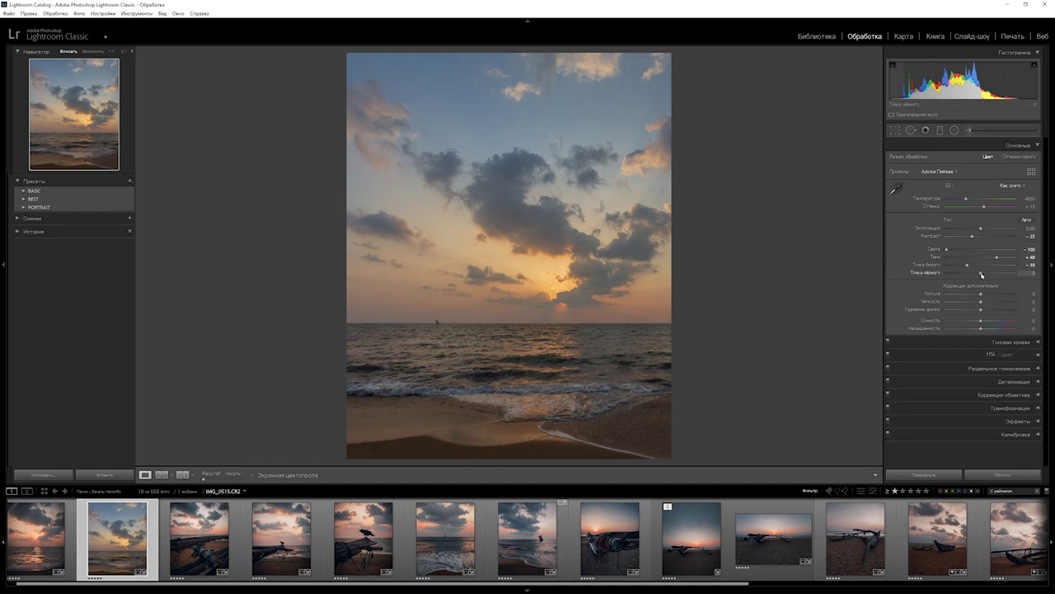
left_click_drag(981, 275, 992, 274)
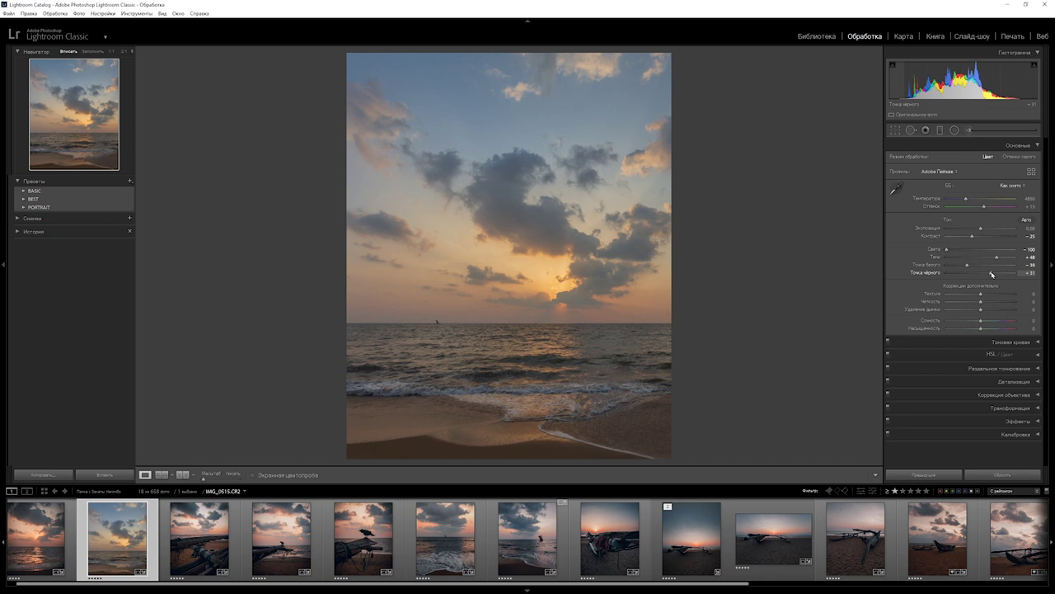
left_click_drag(980, 293, 984, 296)
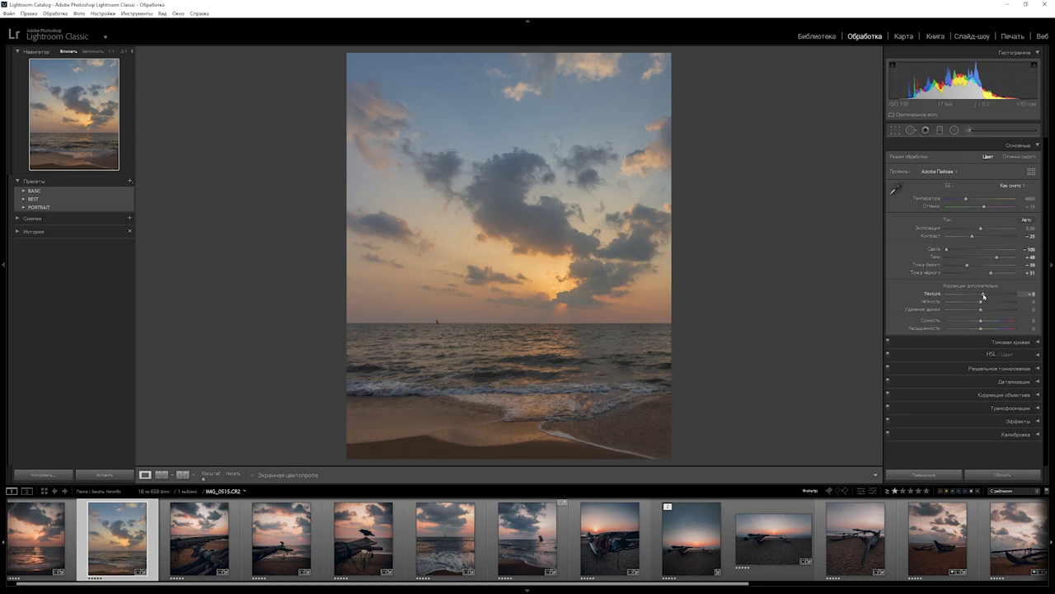
Step: Give clarity a small positive value, raise vibrance to +50 and lower saturation to -20
left_click(1029, 302)
type("8")
key("Return")
left_click_drag(980, 320, 997, 319)
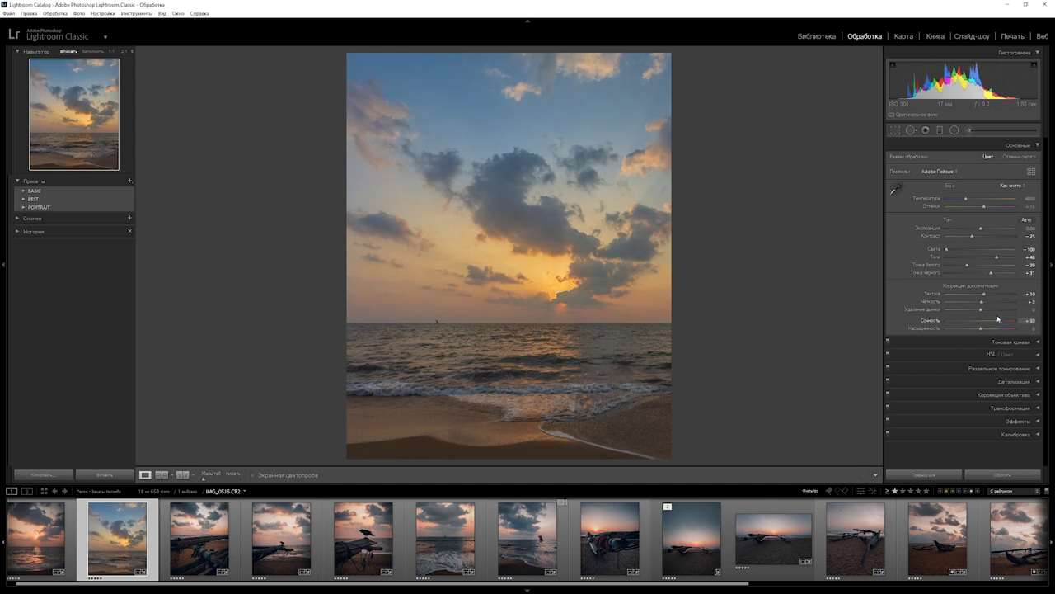
left_click_drag(981, 329, 974, 331)
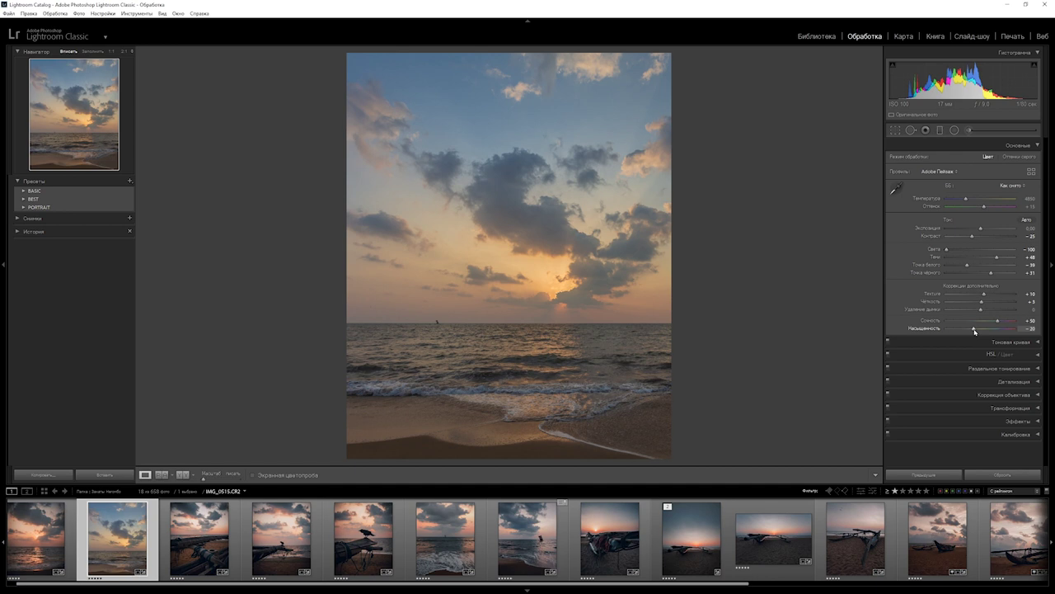
Step: Add three points to the RGB tone curve and lower its top end to soften highlights
left_click(1038, 344)
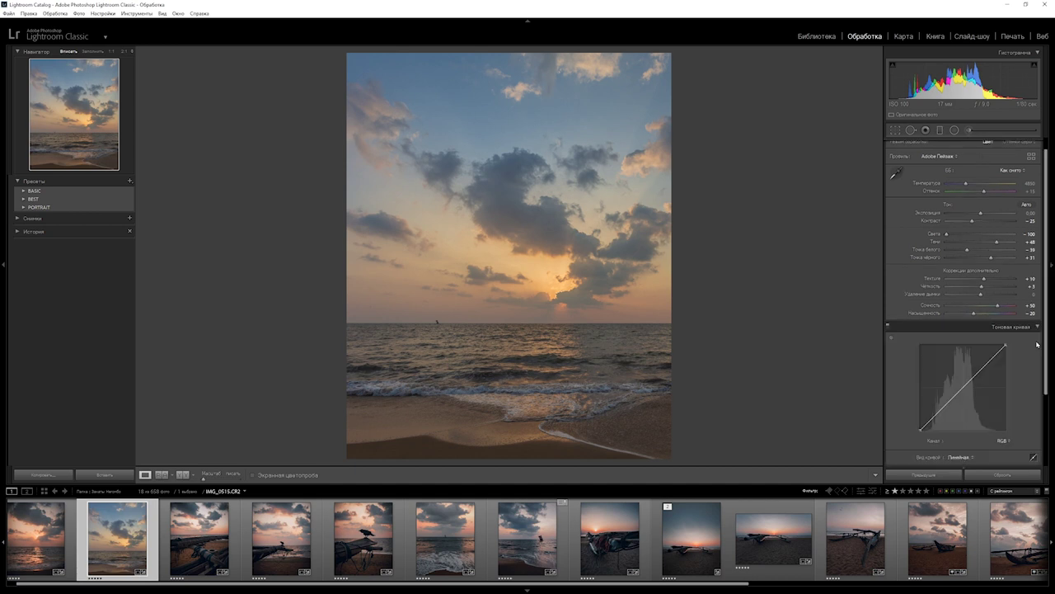
left_click(943, 408)
left_click(964, 387)
left_click(985, 367)
left_click_drag(1006, 349, 1007, 357)
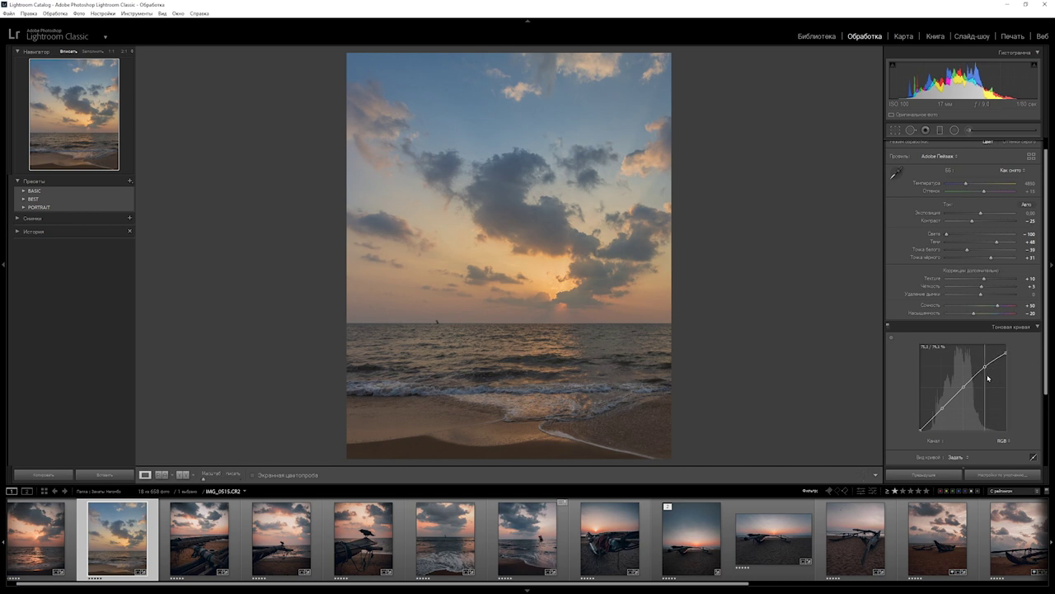
left_click_drag(987, 378, 988, 385)
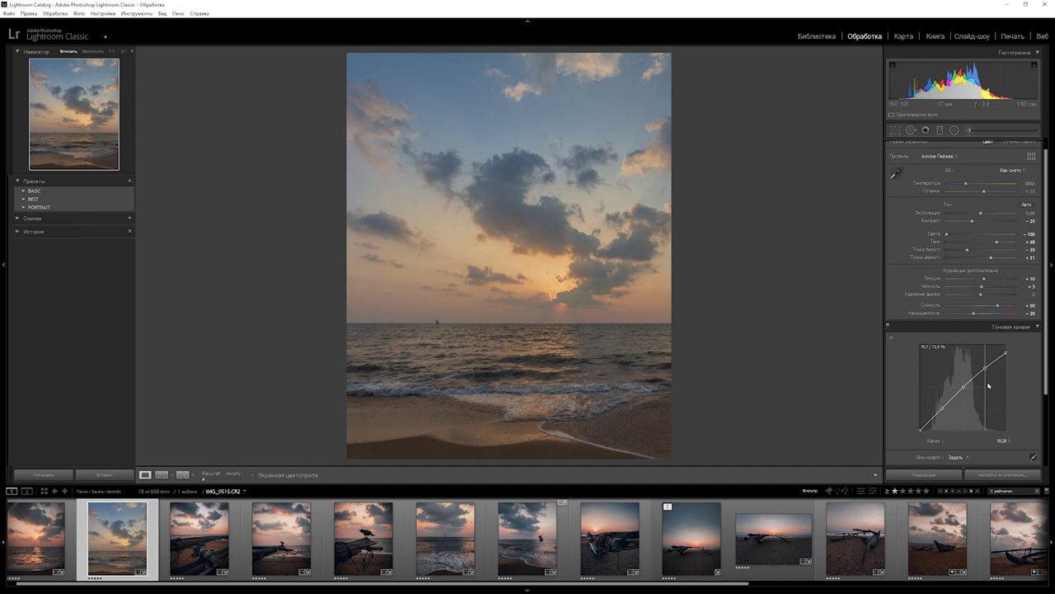
Step: Pull the lower tone curve points down to deepen the shadows
key("alt")
mouse_move(942, 408)
left_mouse_down()
mouse_move(945, 446)
mouse_move(914, 423)
mouse_move(907, 384)
left_mouse_up()
key("alt")
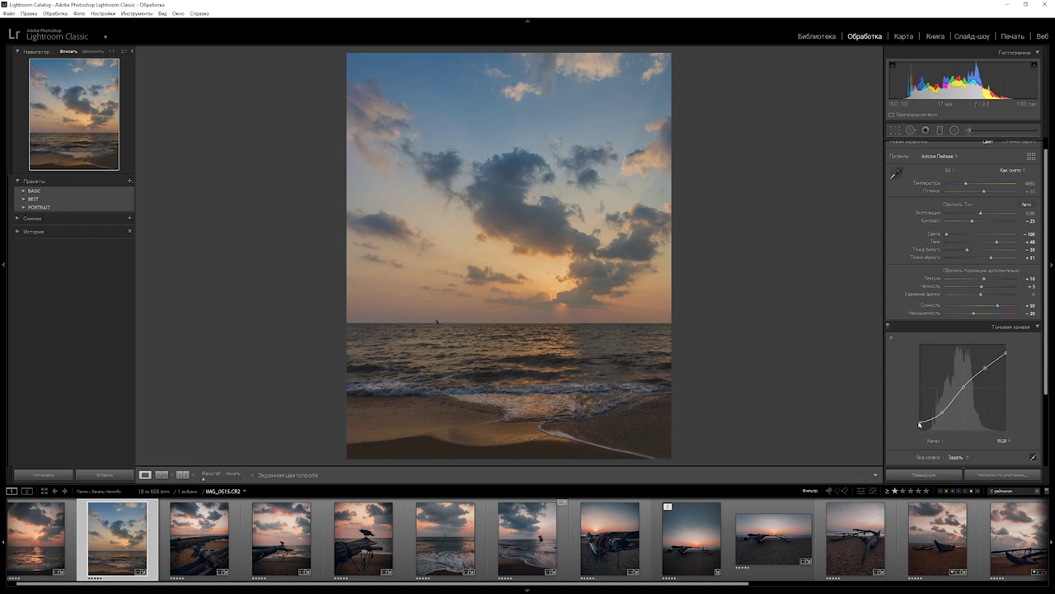
left_click_drag(942, 415, 931, 420)
mouse_move(932, 421)
left_mouse_down()
mouse_move(934, 442)
mouse_move(932, 421)
left_mouse_up()
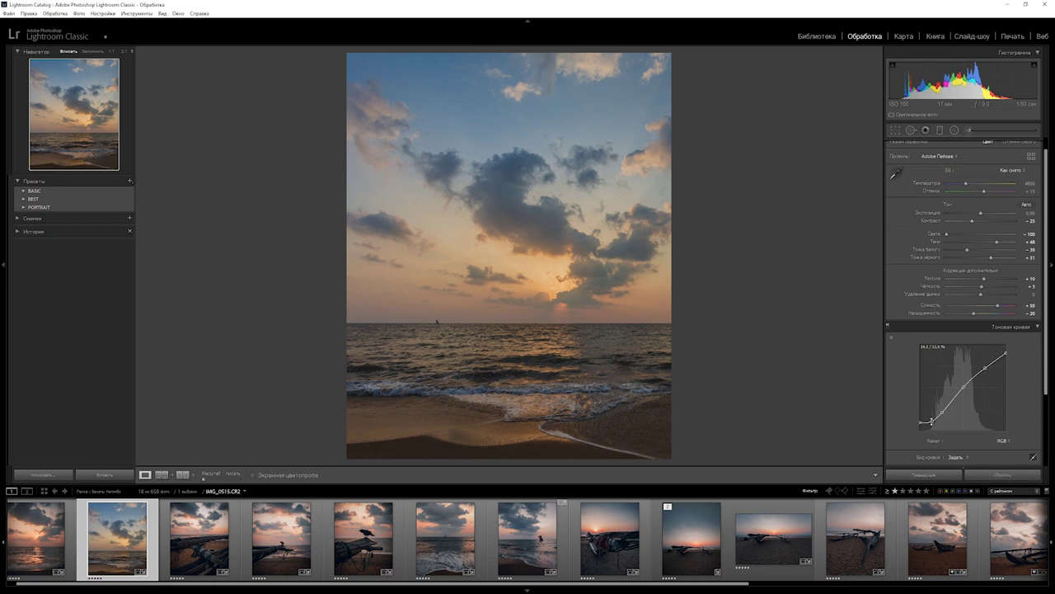
scroll(1044, 445, "down", 3)
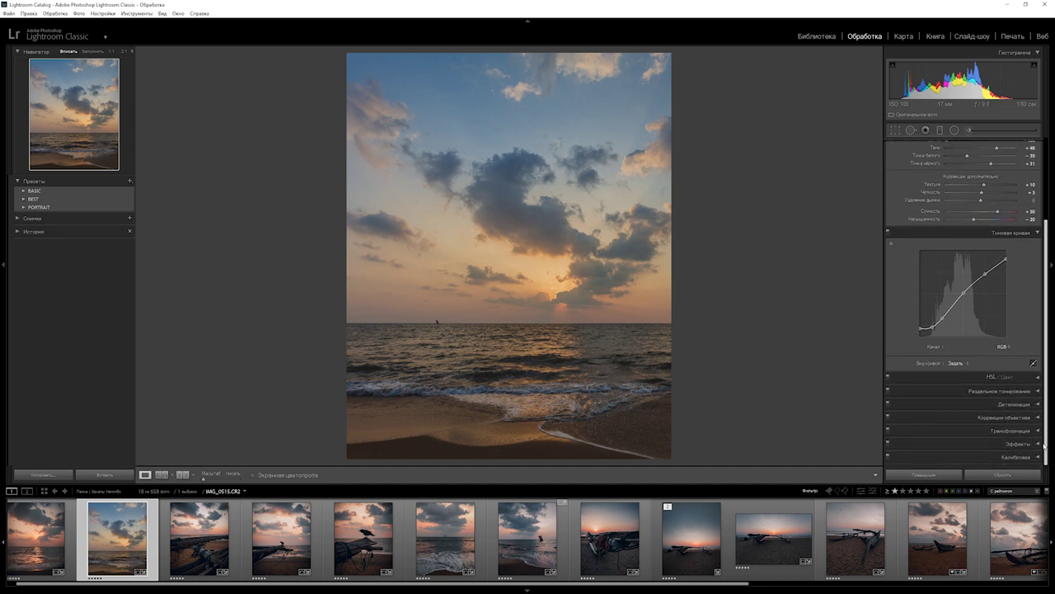
Step: Shift the red, yellow, green, aqua, blue and magenta HSL hues, with magenta at +100
left_click(1038, 378)
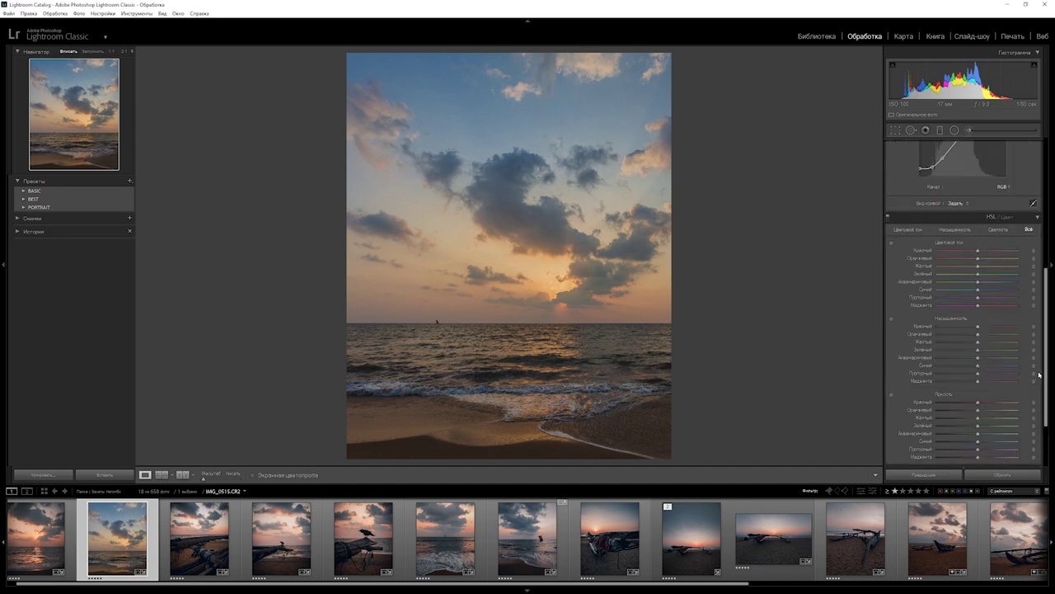
mouse_move(977, 253)
left_mouse_down()
mouse_move(987, 252)
mouse_move(972, 259)
left_mouse_up()
left_click_drag(977, 267, 963, 265)
left_click_drag(979, 277, 956, 273)
left_click_drag(977, 282, 1004, 282)
left_click_drag(979, 291, 893, 300)
left_click_drag(978, 306, 1022, 307)
Step: Set HSL saturation to red -15, orange +15 and yellow -90
left_click_drag(978, 329, 972, 328)
mouse_move(979, 336)
left_mouse_down()
mouse_move(995, 335)
mouse_move(984, 335)
left_mouse_up()
left_click_drag(979, 345, 944, 342)
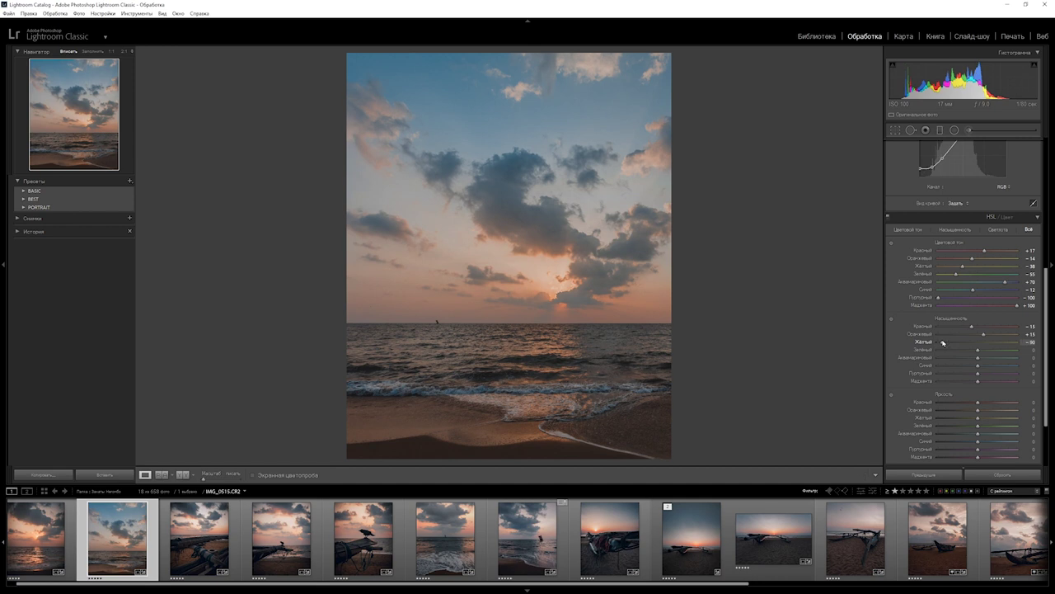
Step: Set HSL saturation to green -51, purple -100 and magenta -46
left_click_drag(979, 350, 868, 361)
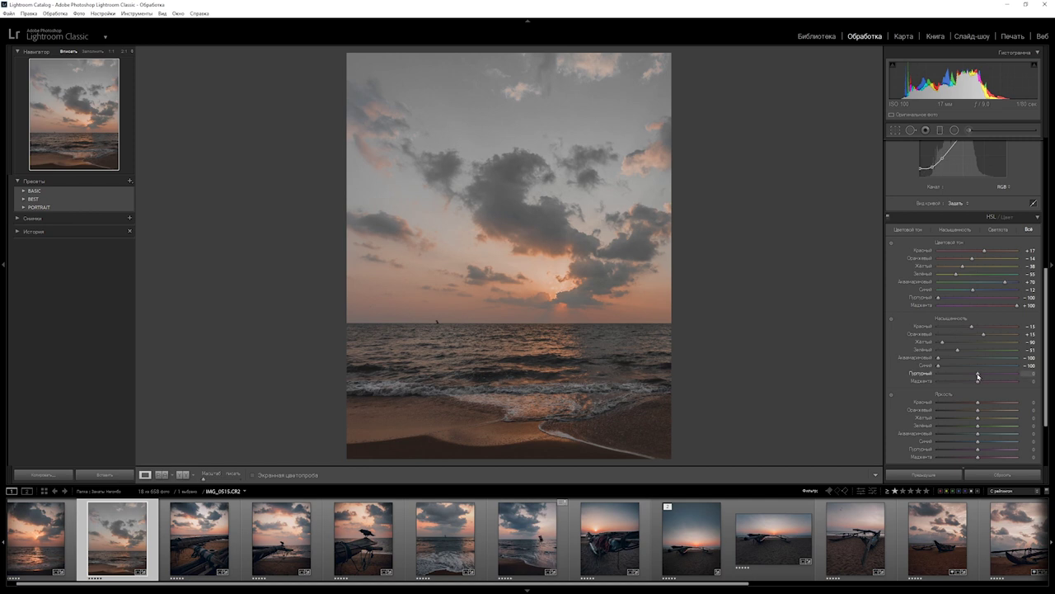
left_click_drag(978, 377, 874, 375)
left_click_drag(978, 381, 967, 381)
Step: Lower HSL luminance for the reds, aquas and blues, then collapse the HSL panel
scroll(1047, 399, "down", 2)
scroll(1046, 399, "down", 1)
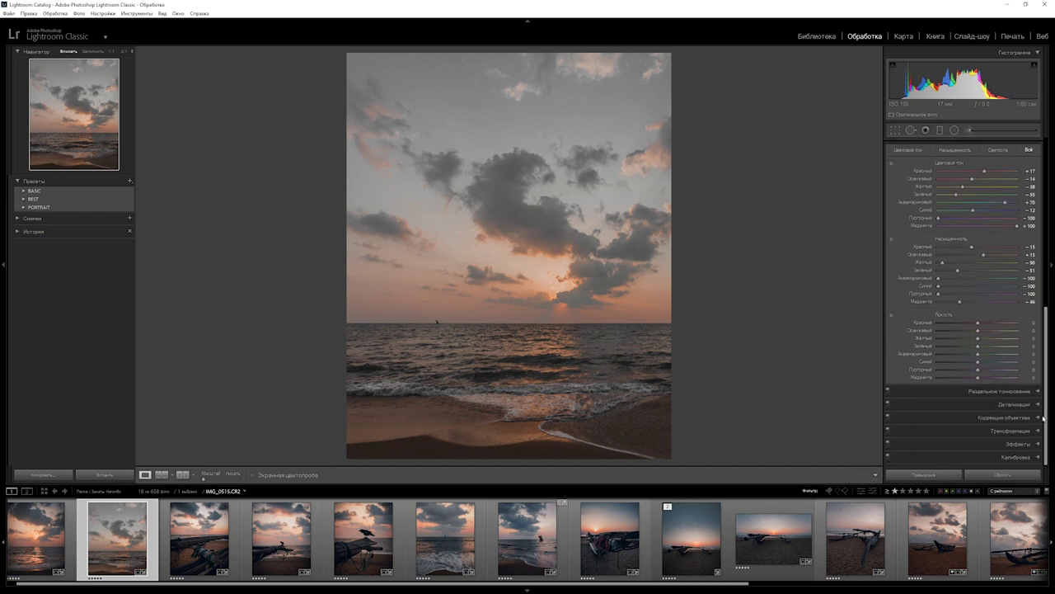
left_click_drag(978, 324, 977, 333)
left_click_drag(978, 356, 960, 355)
left_click_drag(977, 363, 975, 364)
left_click_drag(1050, 358, 1048, 322)
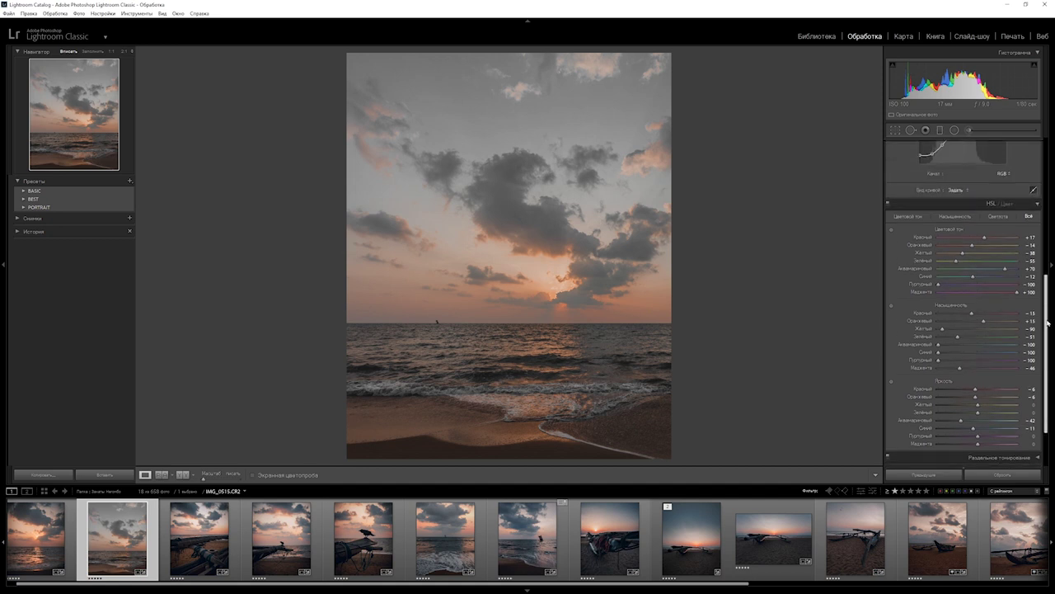
left_click(1038, 205)
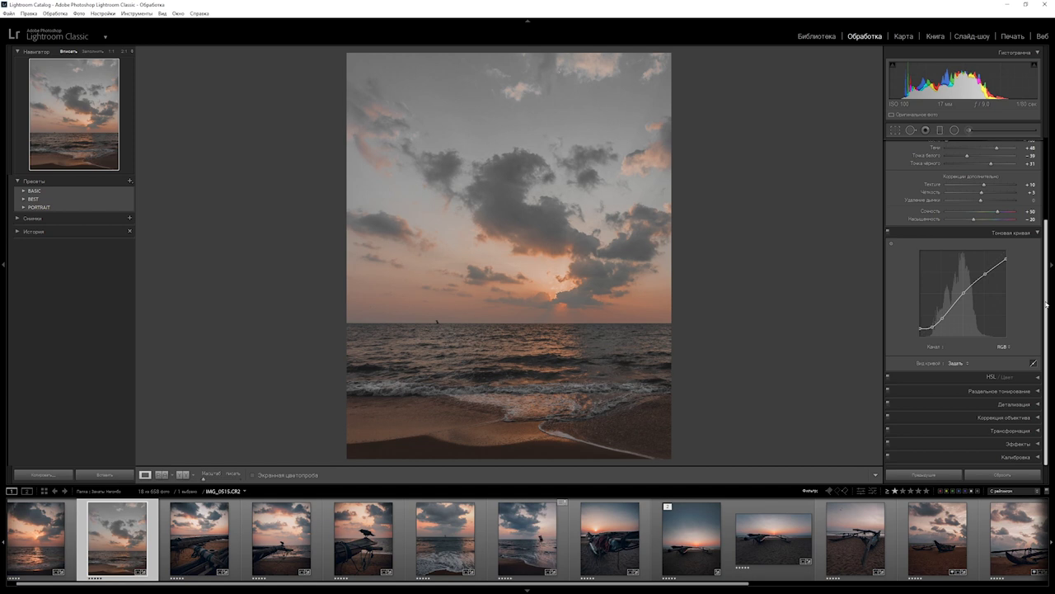
Step: Build a red-channel S-curve with three points, raising red highlights and lowering red shadows
left_click(1009, 348)
left_click(988, 366)
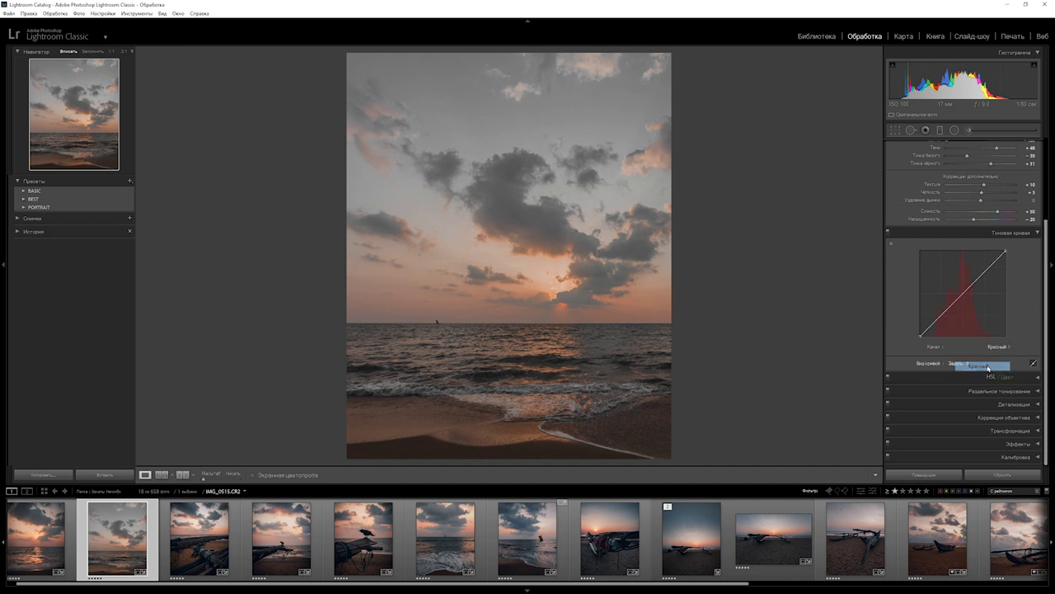
left_click(942, 313)
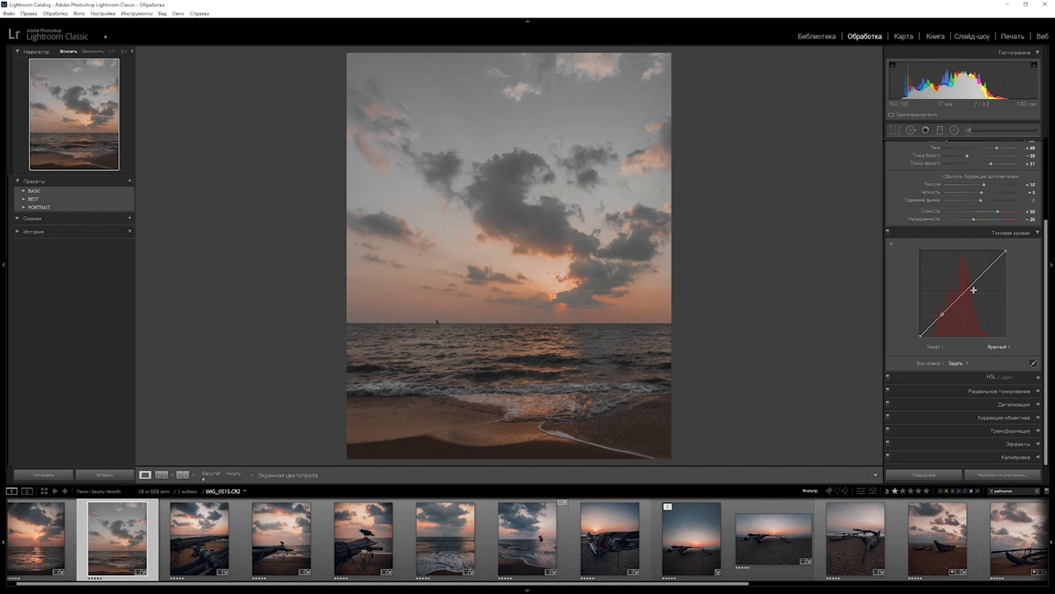
left_click(963, 292)
left_click(984, 271)
left_click_drag(984, 272, 975, 252)
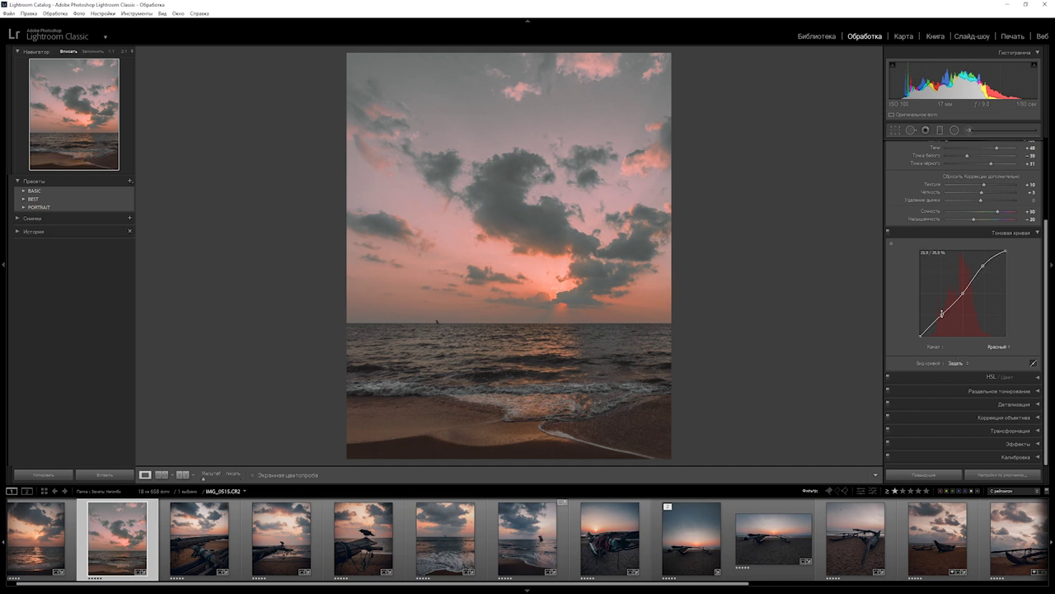
left_click(942, 313)
left_click_drag(943, 316, 951, 349)
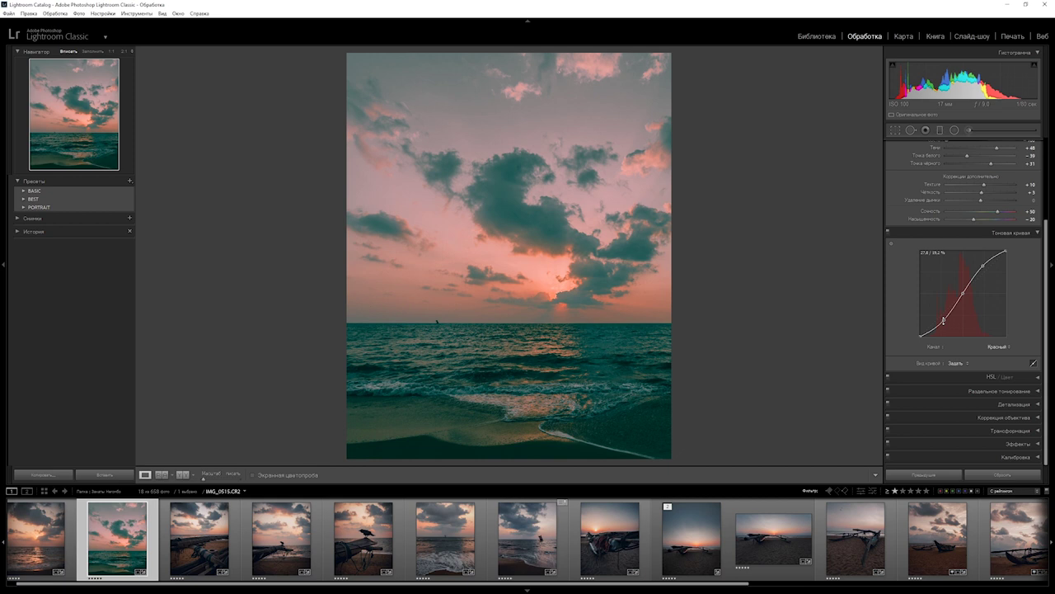
Step: Shape an S-curve on the green tone curve channel, lifting highlights and lowering shadows
left_click(1010, 348)
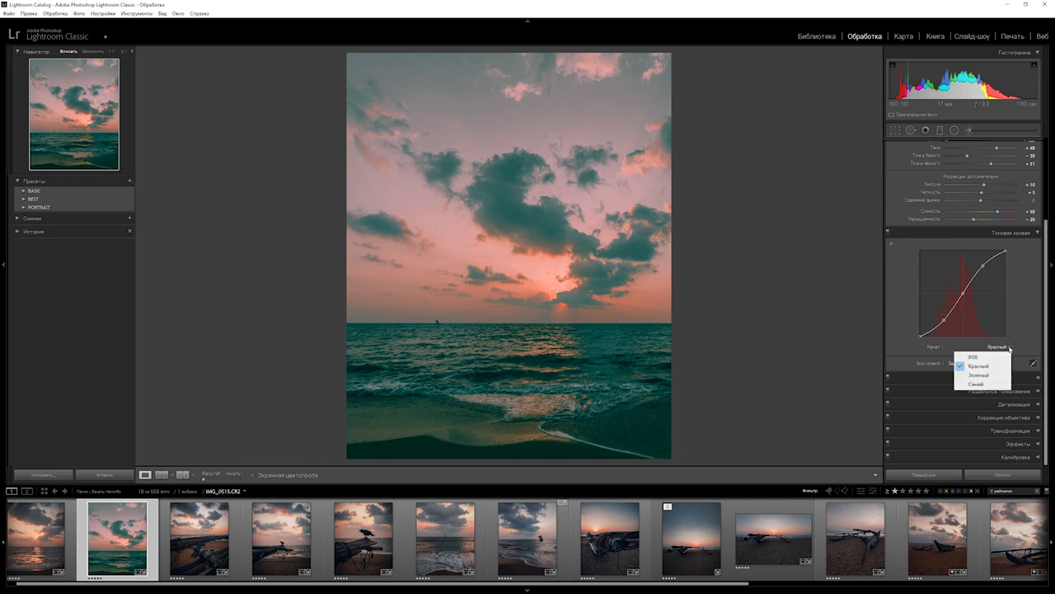
left_click(995, 378)
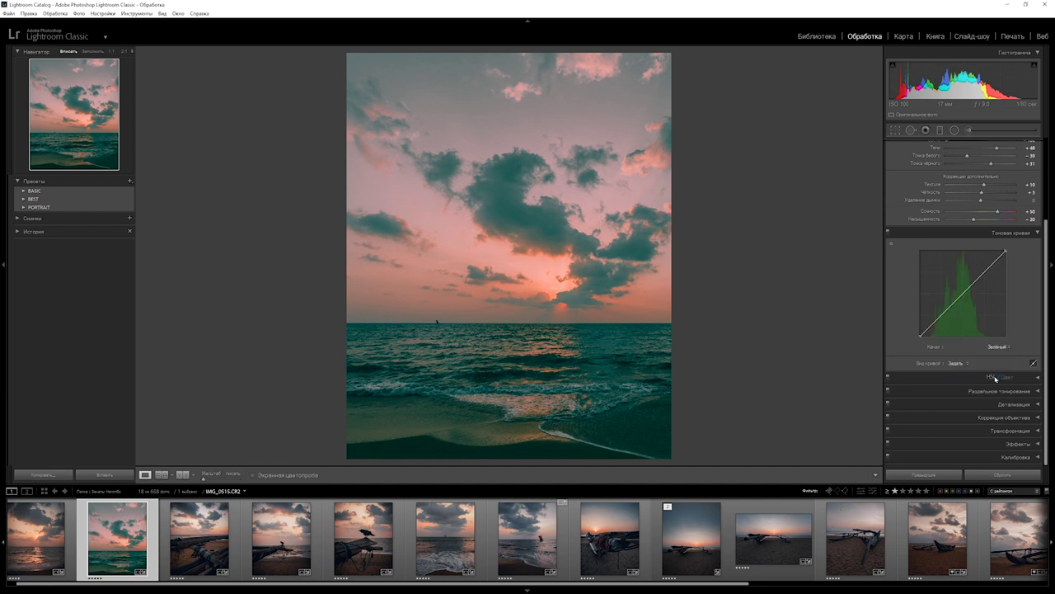
left_click(941, 314)
left_click(964, 292)
mouse_move(982, 268)
left_click_drag(983, 273, 982, 268)
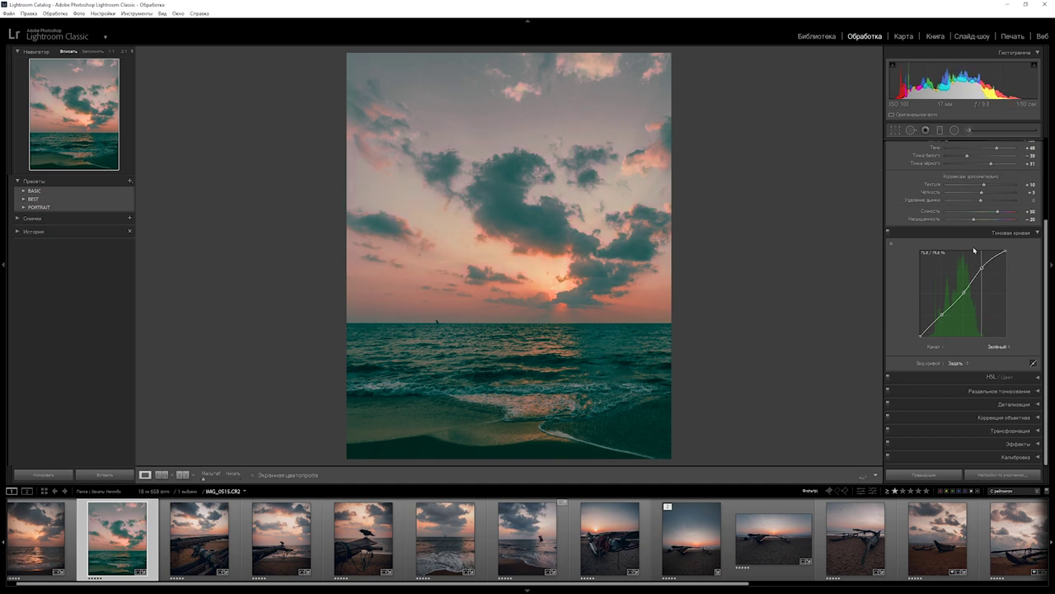
left_click_drag(943, 311, 942, 320)
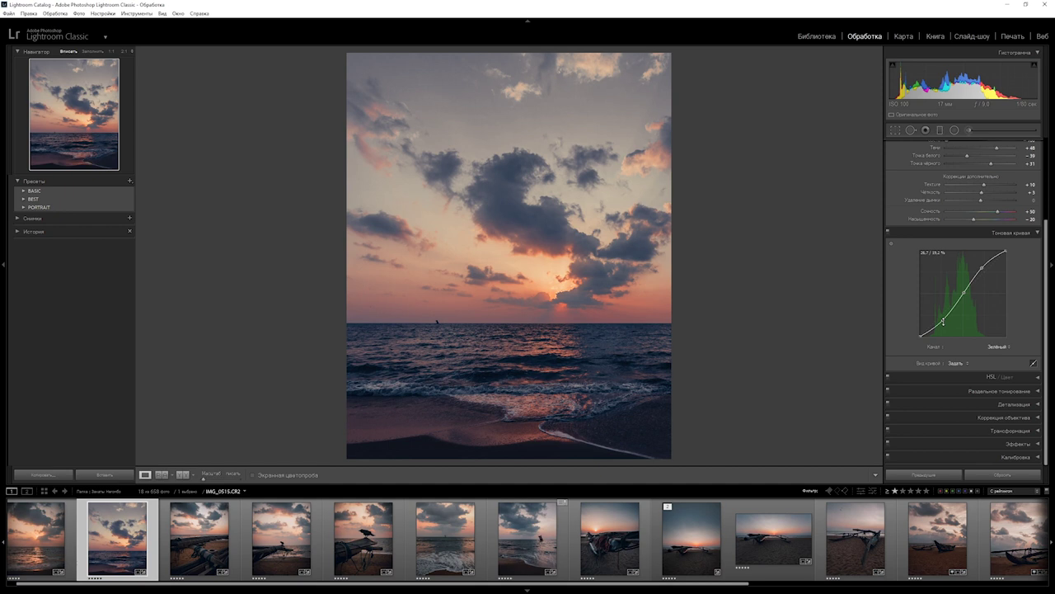
Step: Add three blue-channel curve points, lifting the highlight point and slightly lowering the shadow point
left_click(1009, 348)
left_click(992, 385)
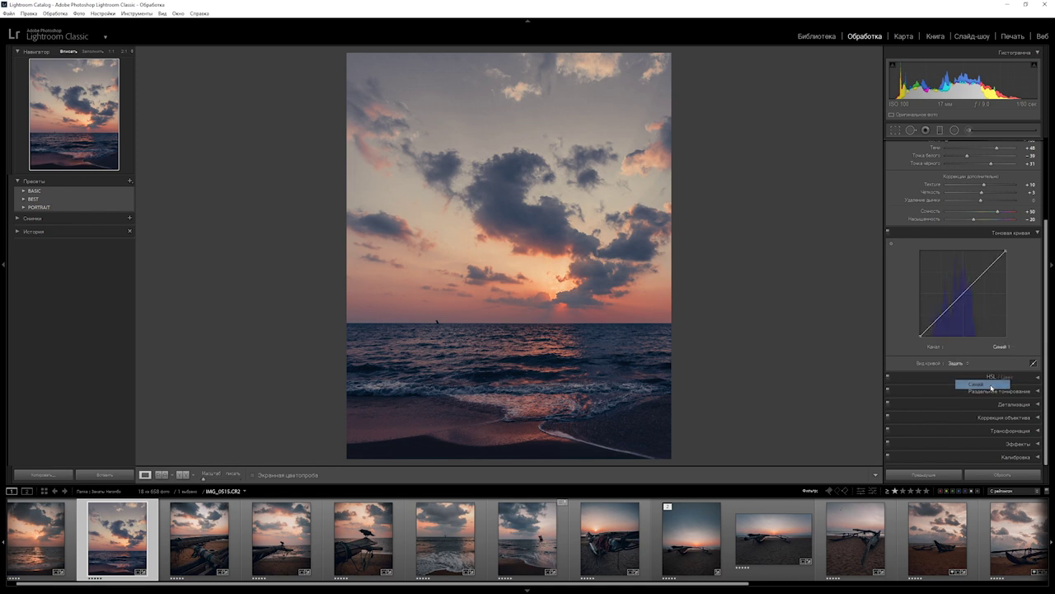
key("alt")
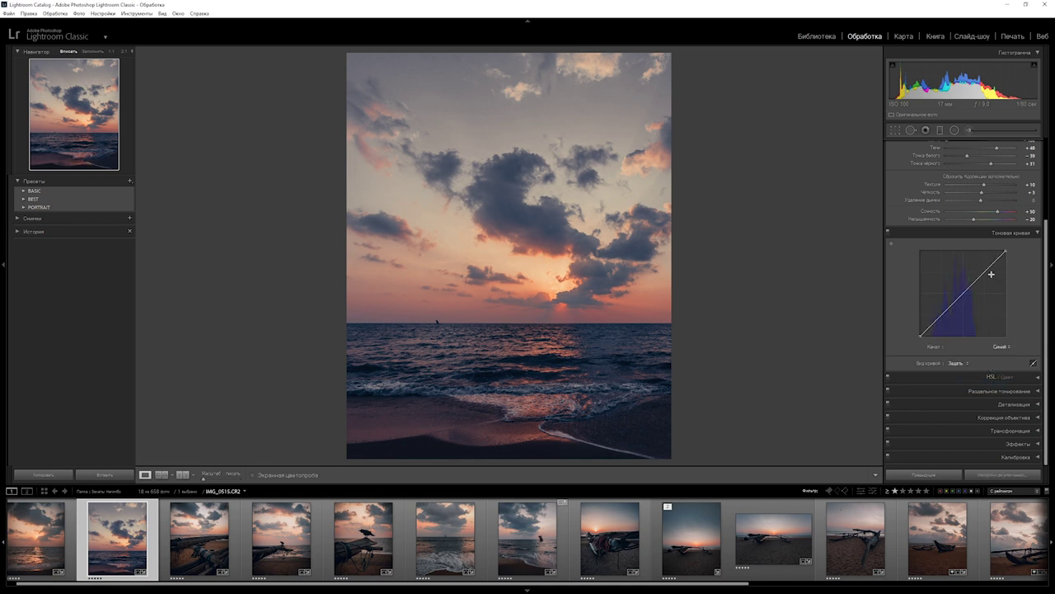
left_click(986, 273)
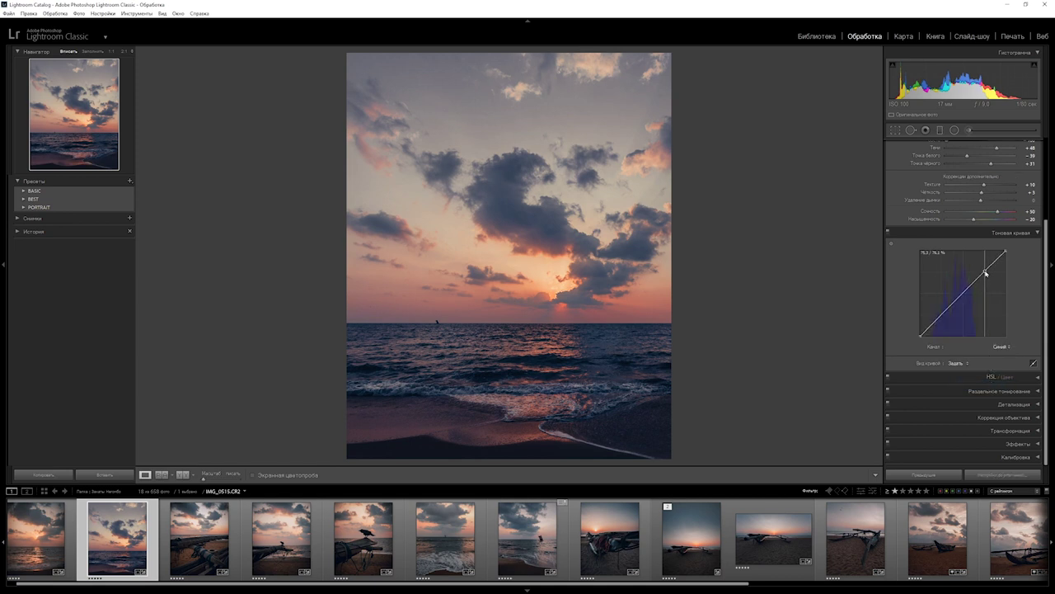
left_click(963, 293)
left_click(941, 314)
left_click_drag(986, 271, 973, 250)
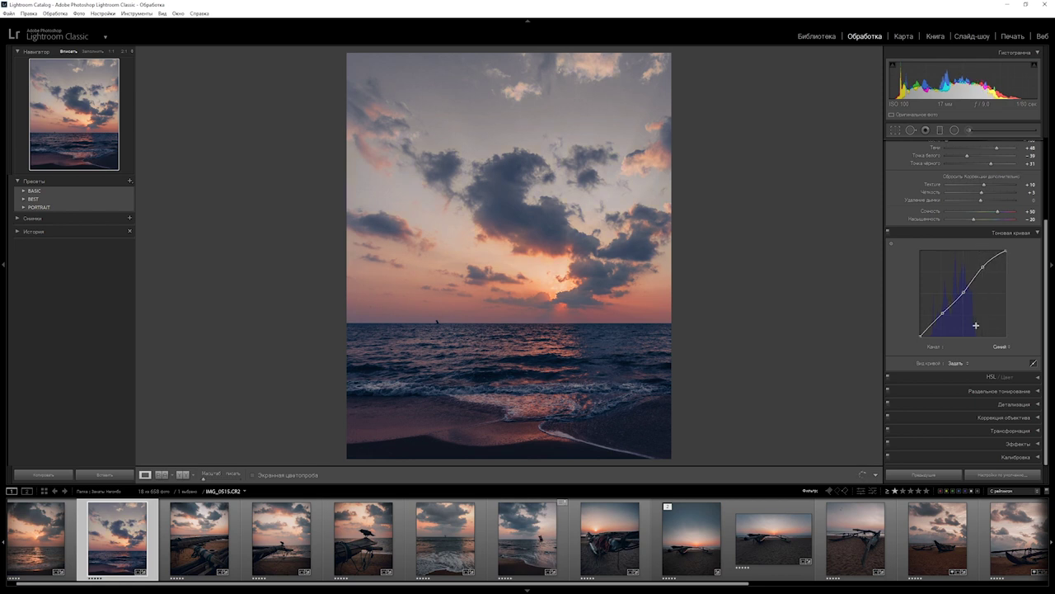
left_click_drag(942, 312, 943, 318)
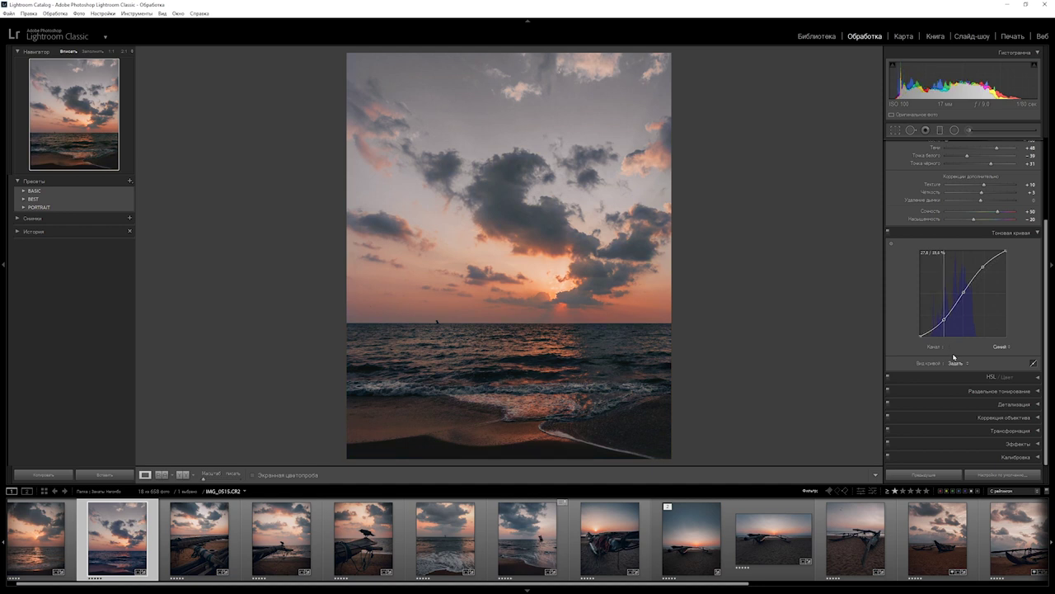
key("alt")
Step: Raise HSL Blue and Aqua saturation back up to -70 each
left_click(1038, 379)
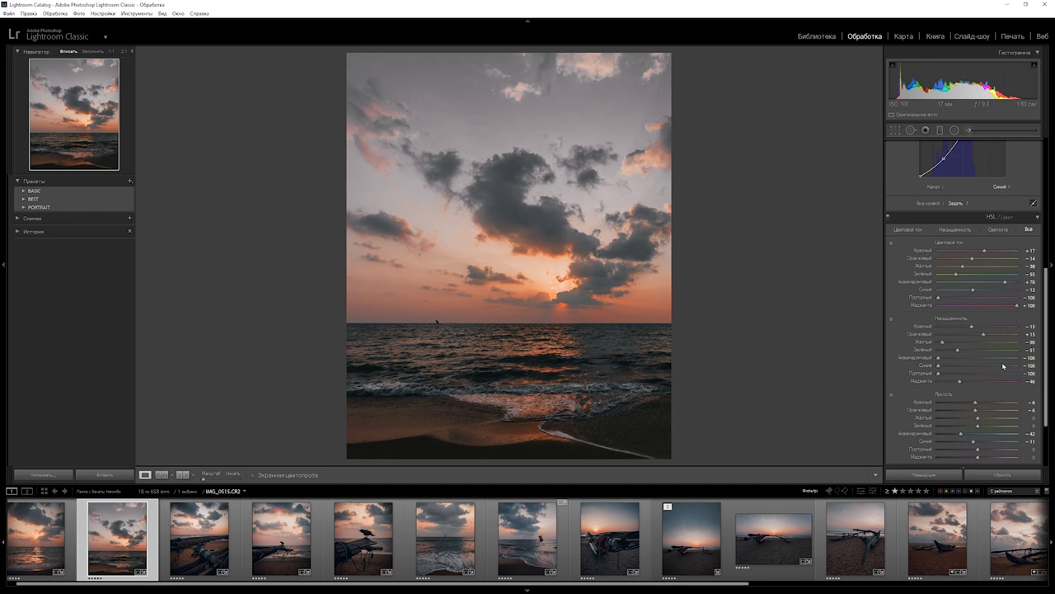
left_click_drag(938, 367, 951, 366)
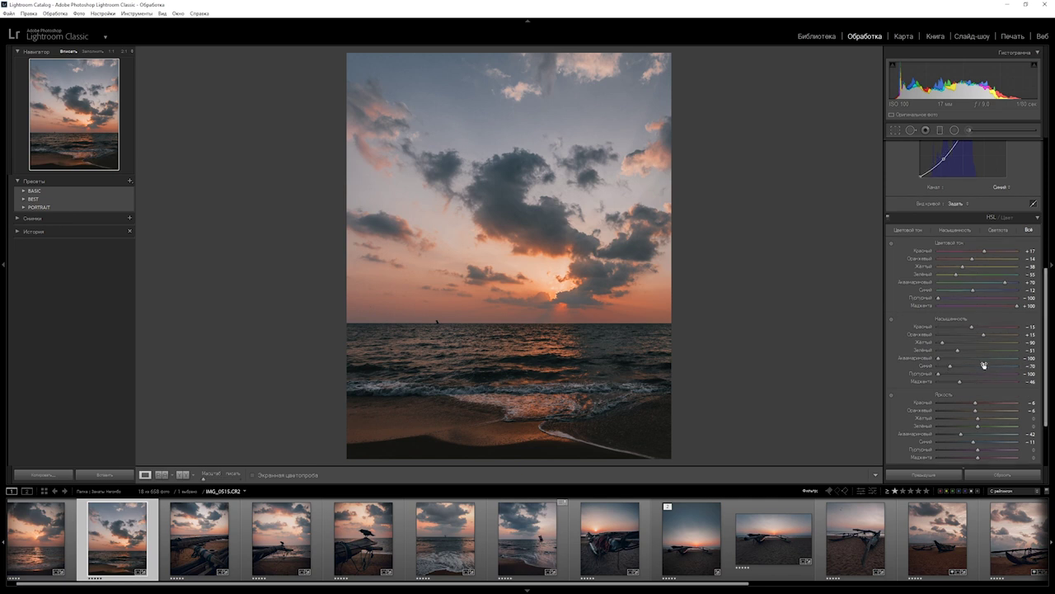
left_click_drag(938, 360, 951, 359)
left_click(1028, 359)
type("-70")
key("Return")
left_click(1035, 219)
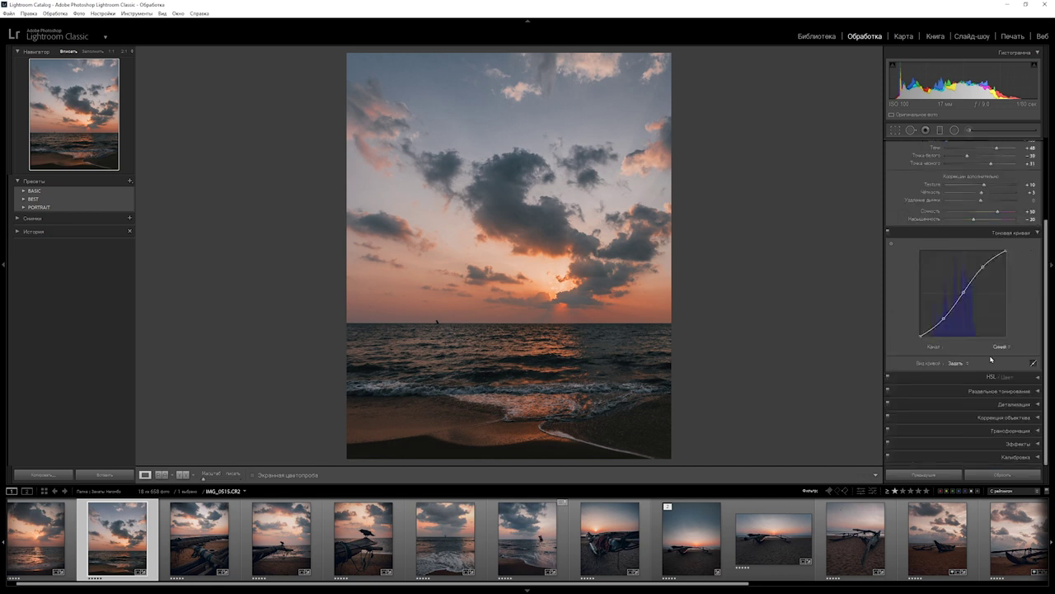
left_click(1000, 346)
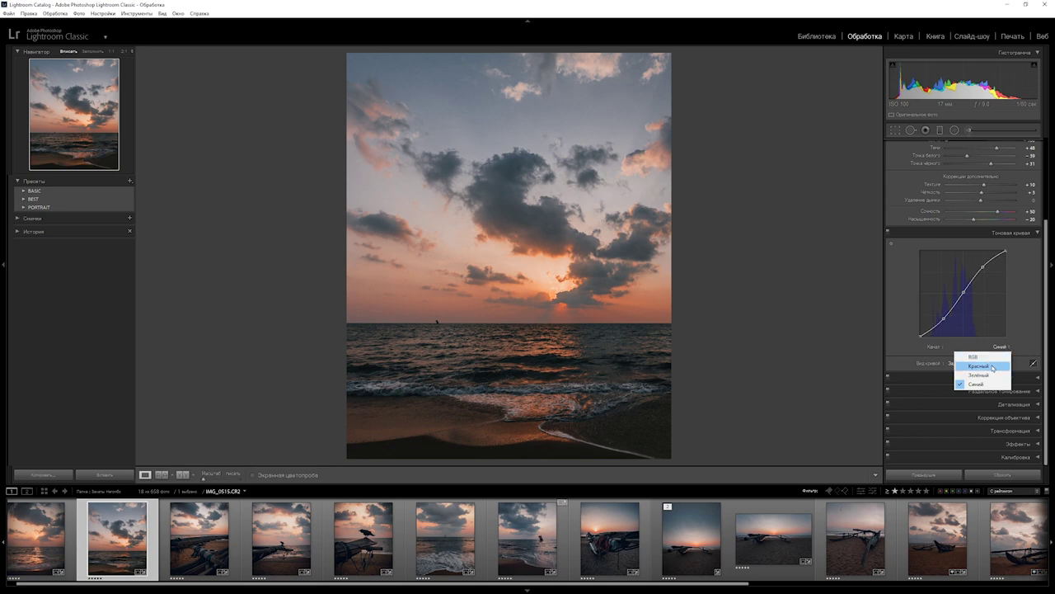
Step: Nudge the red curve's shadow point down and the green curve's shadow point up
left_click(994, 365)
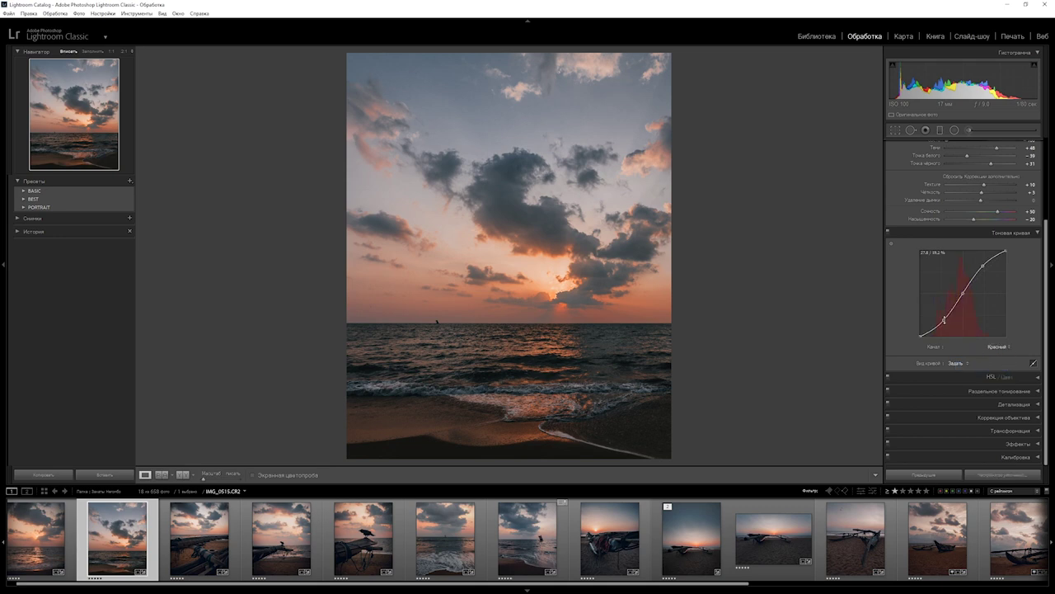
left_click_drag(944, 320, 945, 322)
left_click(1009, 350)
left_click(992, 376)
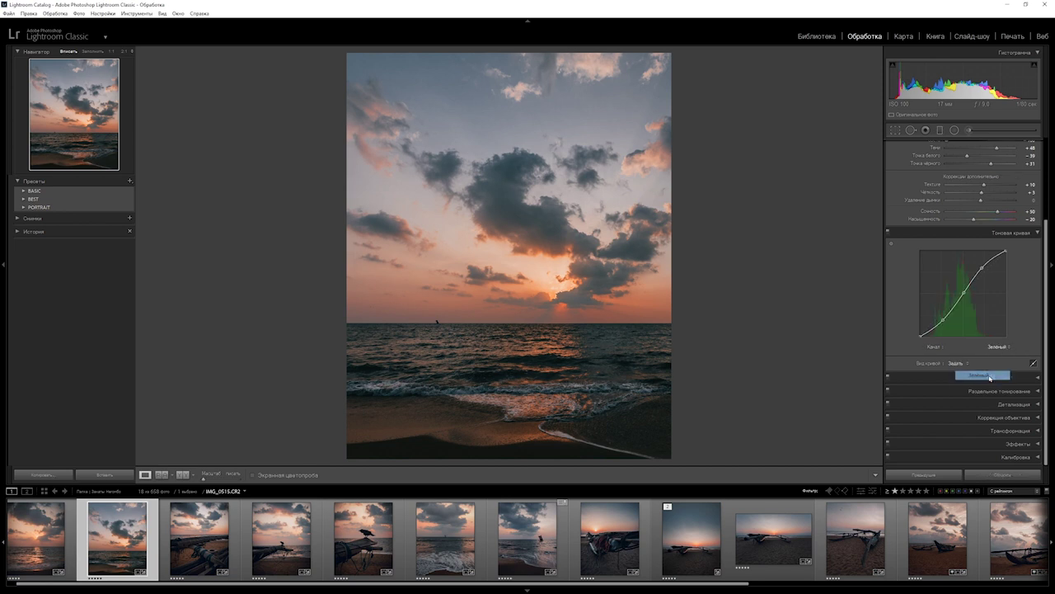
left_click_drag(944, 323, 943, 319)
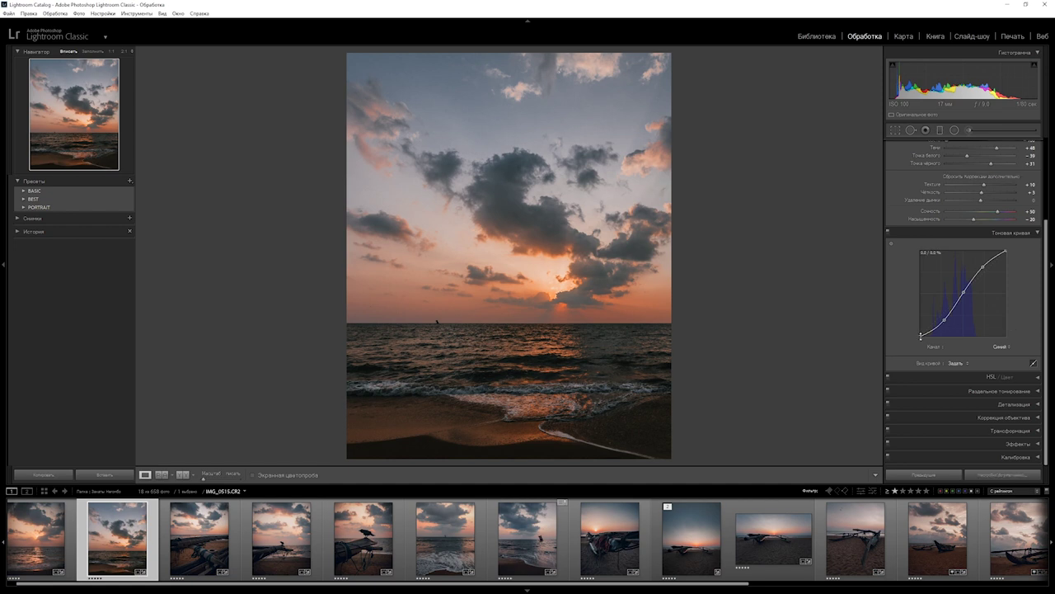
Step: Lift the blue curve's black point slightly and add a blue midtone point
left_click_drag(920, 335, 920, 330)
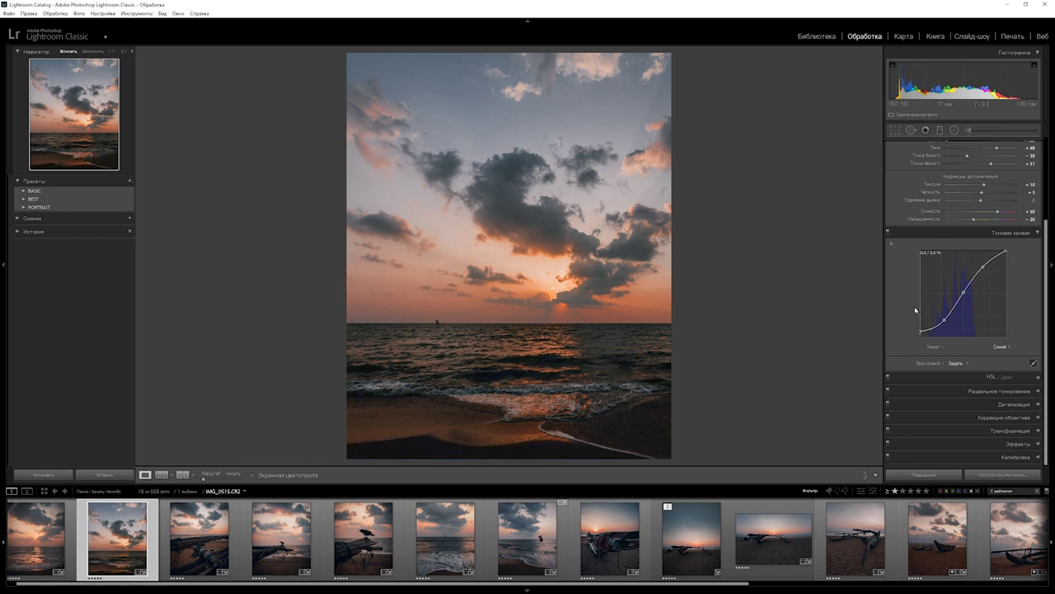
left_click(956, 302)
left_click(999, 346)
left_click(989, 377)
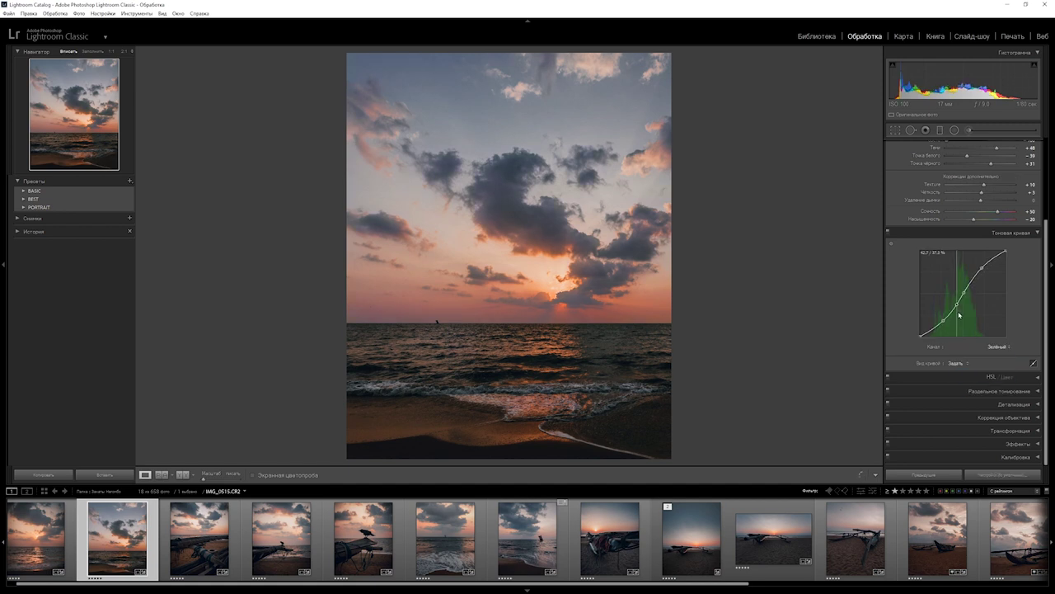
Step: Pull the red curve's lower section down and raise the green curve's midtone point
left_click(999, 346)
left_click(985, 366)
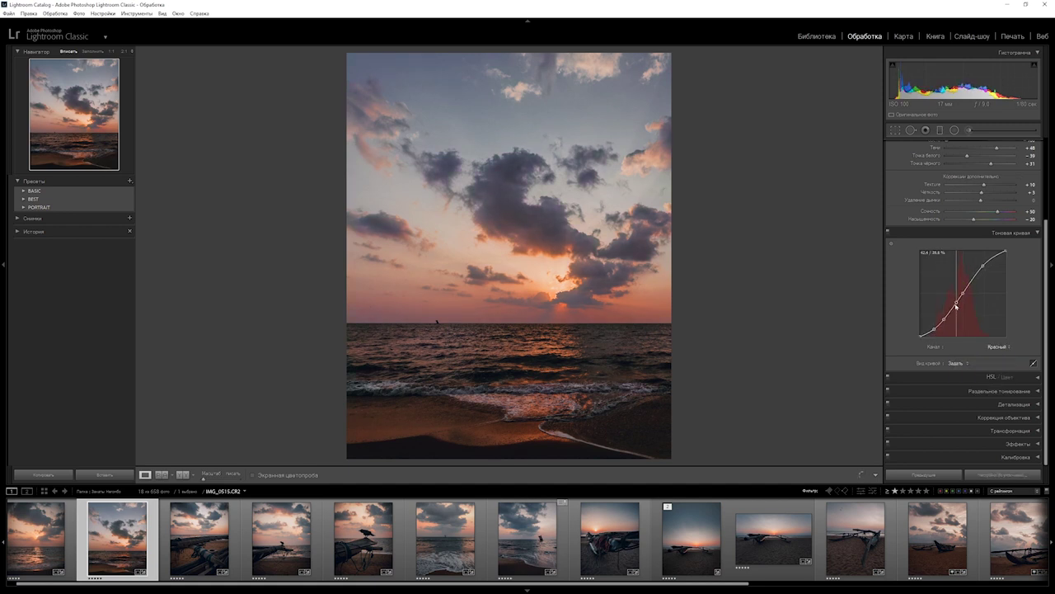
left_click(956, 305)
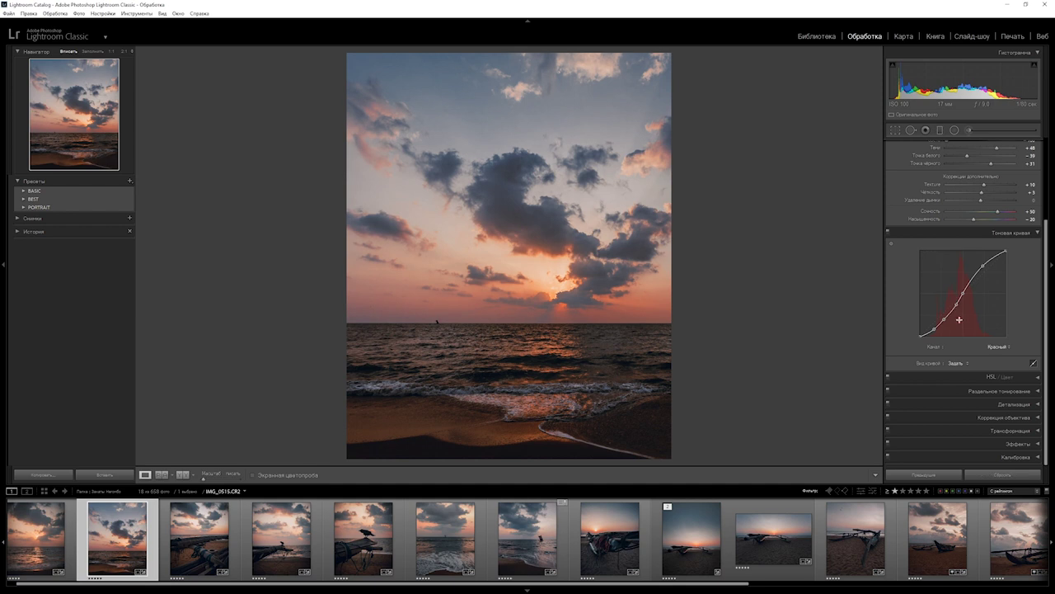
left_click_drag(956, 305, 947, 330)
left_click(999, 346)
left_click(985, 375)
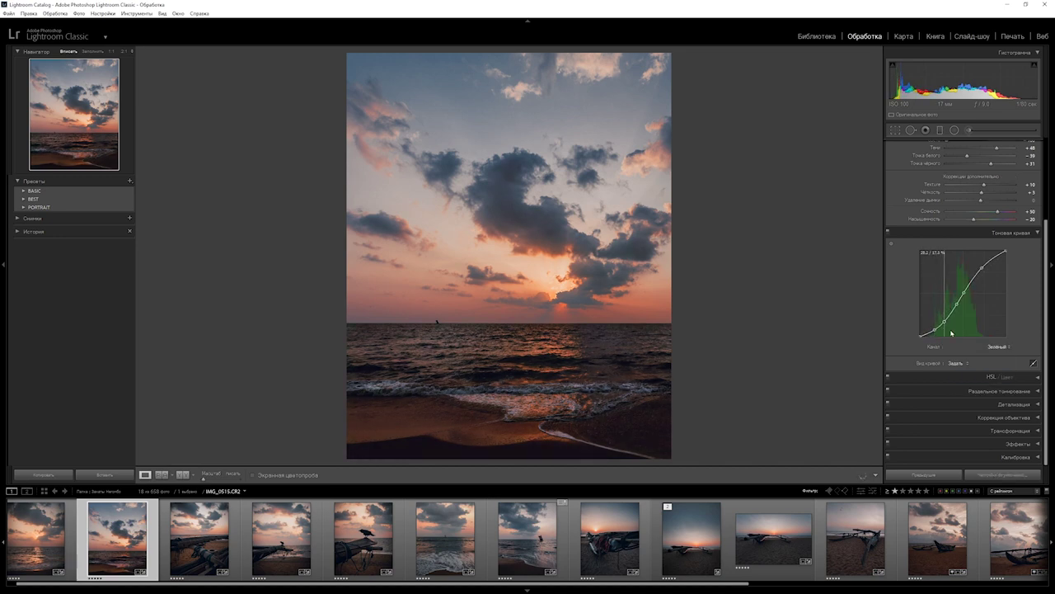
left_click_drag(957, 305, 963, 294)
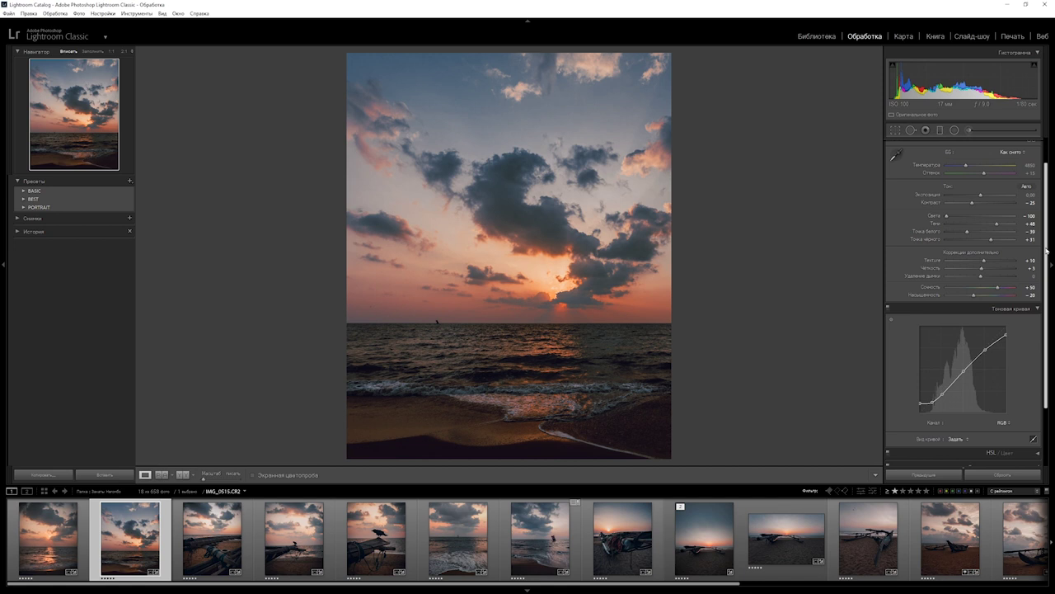
scroll(967, 314, "up", 3)
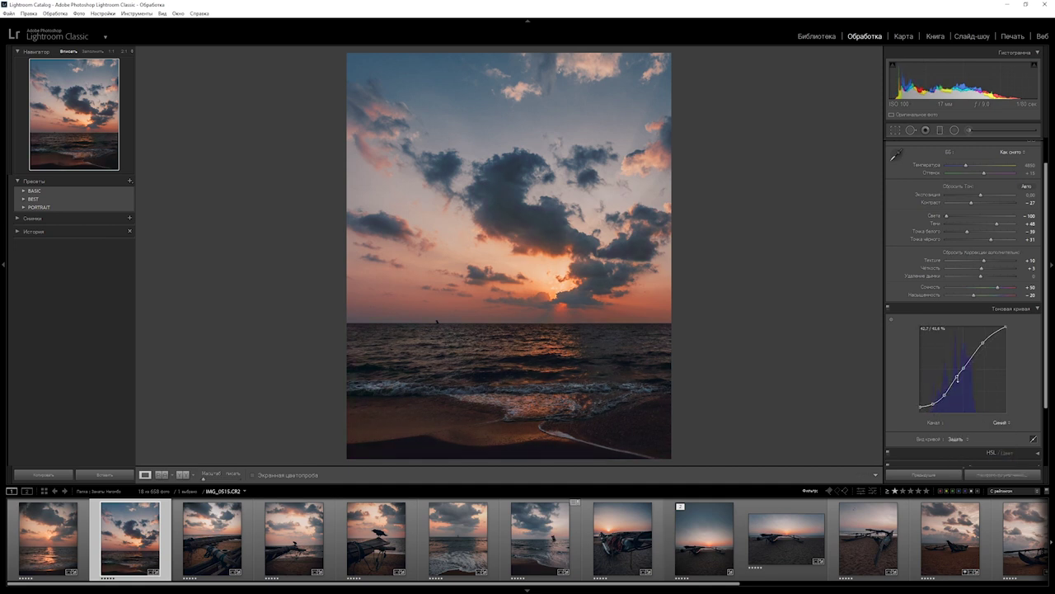
Step: Set Contrast -35, Shadows +72, Blacks +68, Vibrance about +33, and Tone Curve back to RGB
left_click(24, 199)
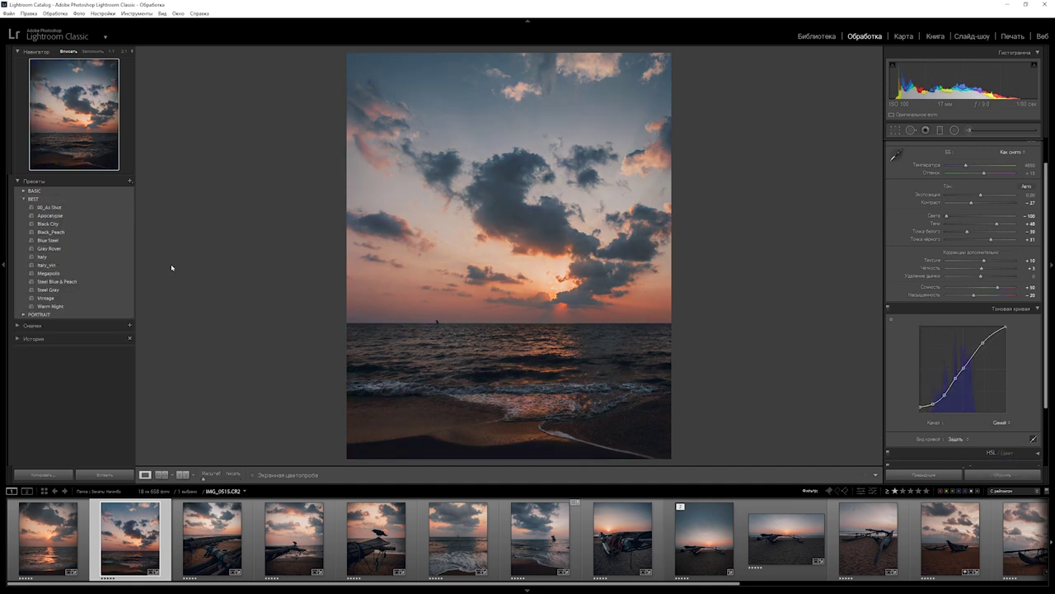
mouse_move(971, 202)
left_mouse_down()
mouse_move(1005, 223)
mouse_move(1003, 240)
left_mouse_up()
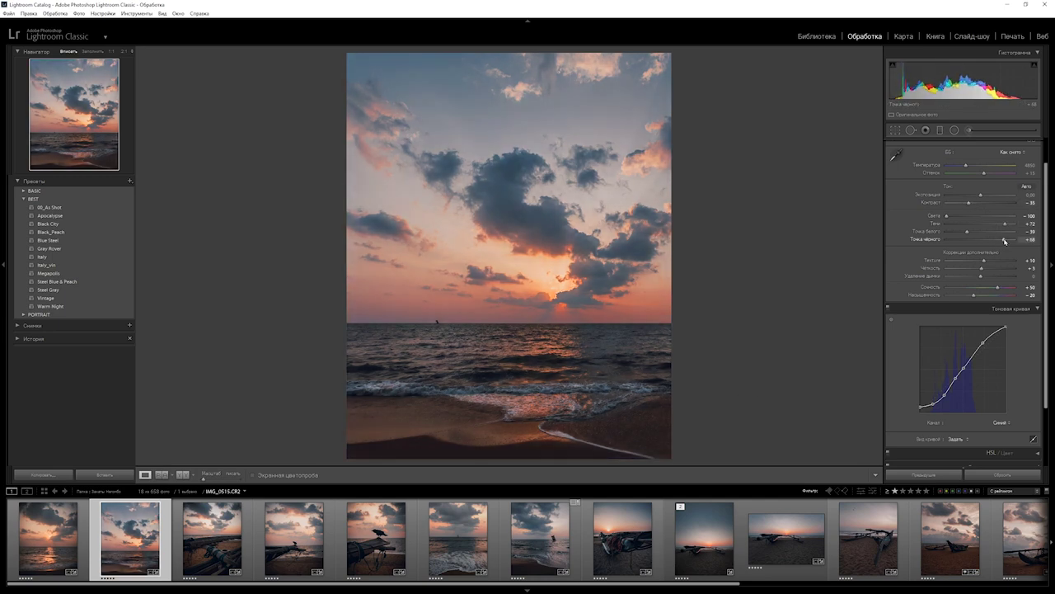
left_click_drag(996, 287, 992, 288)
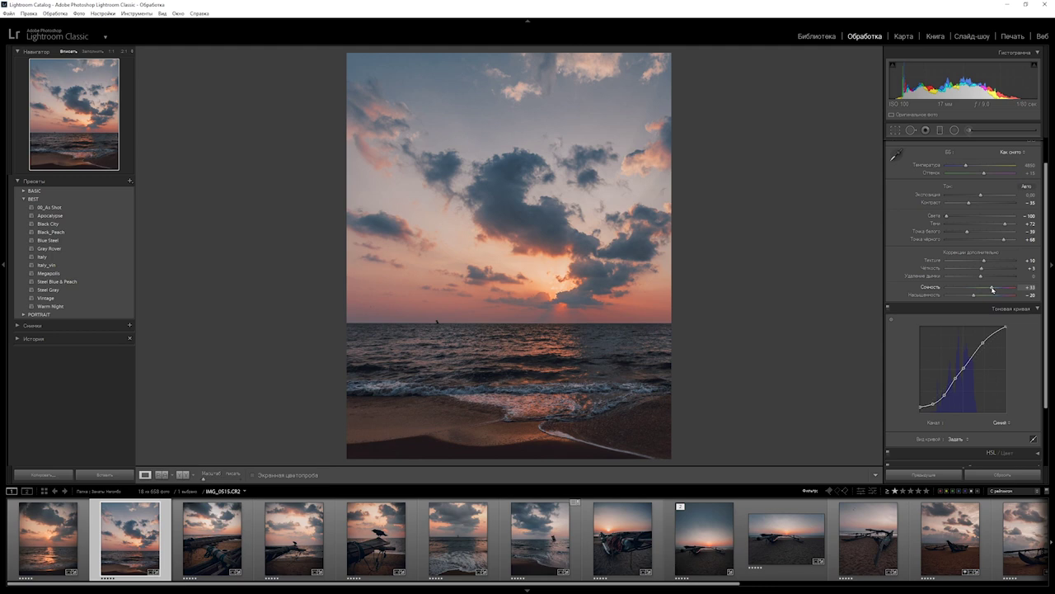
left_click(1002, 422)
left_click(1002, 375)
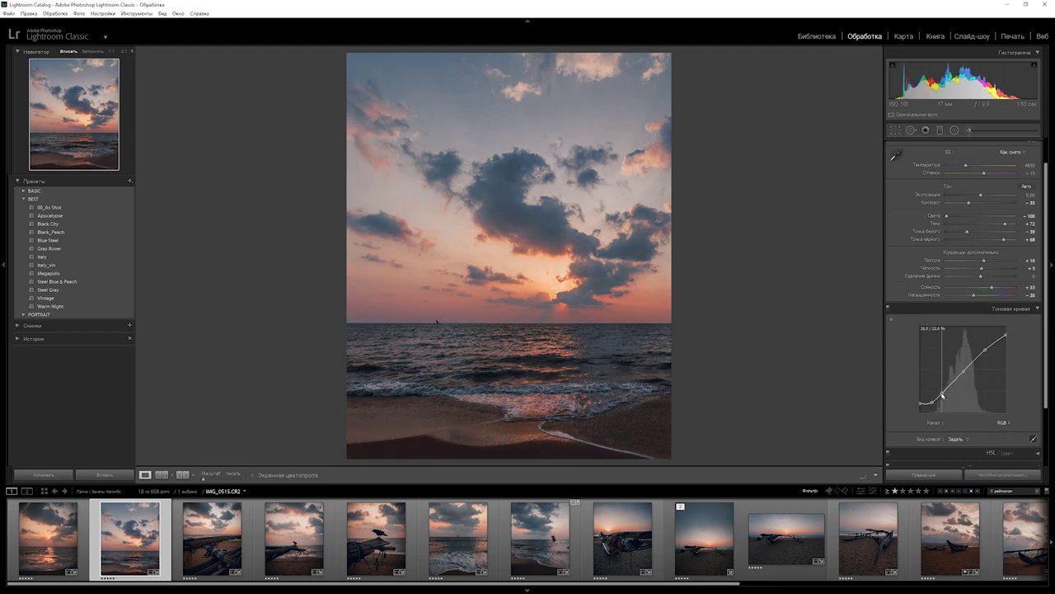
mouse_move(932, 402)
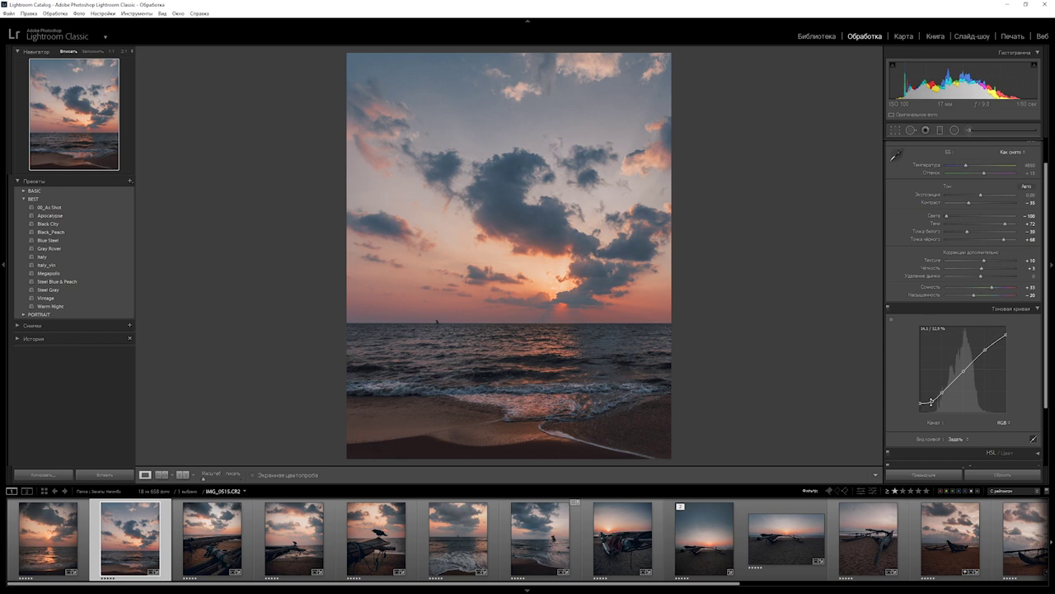
Step: Create a new develop preset named 'Sri Lanka' in the YouTube group
key("ctrl+shift+n")
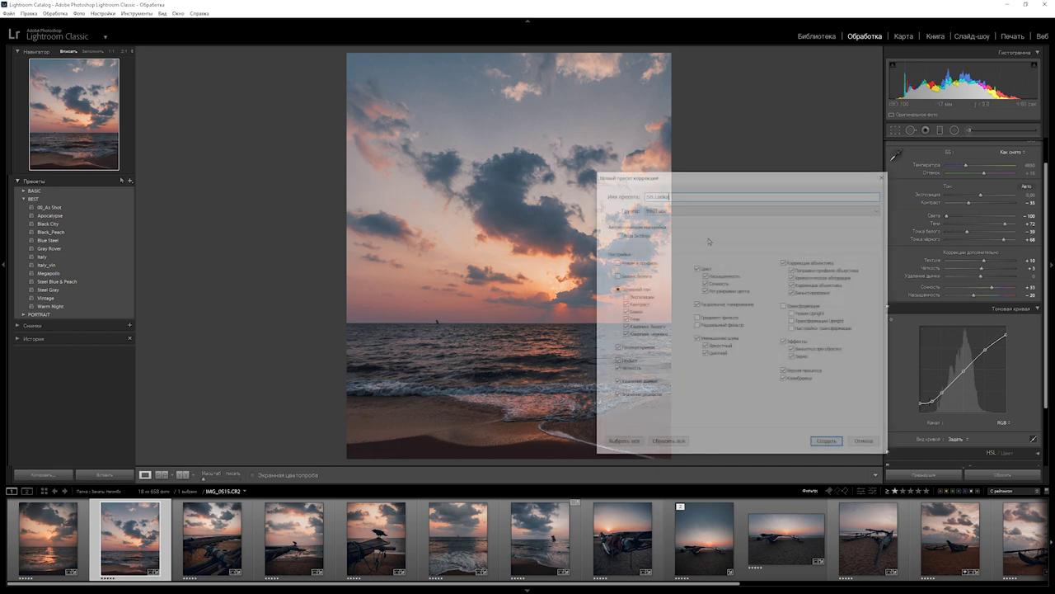
type("Sri Lanka")
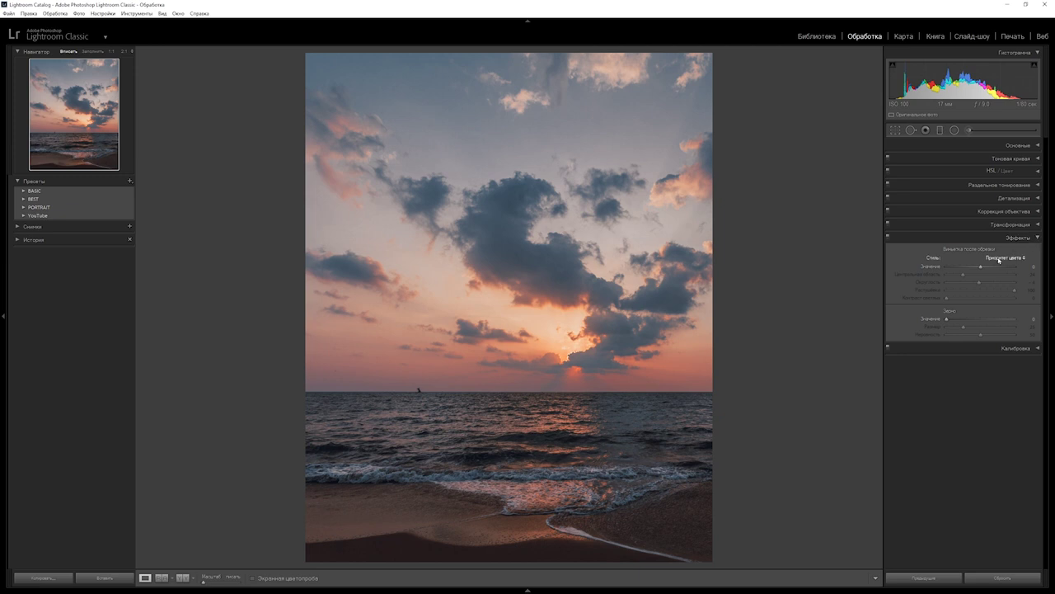
Step: Add a subtle -12 post-crop vignette with midpoint 24, roundness -4, feather 100
left_click_drag(980, 268, 976, 268)
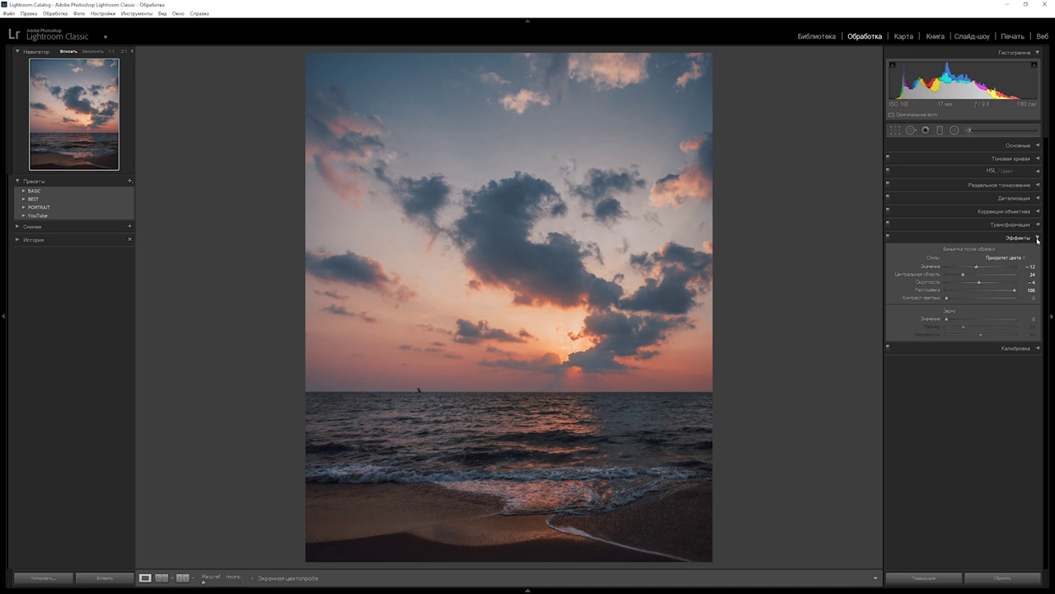
left_click(1038, 238)
left_click(1038, 198)
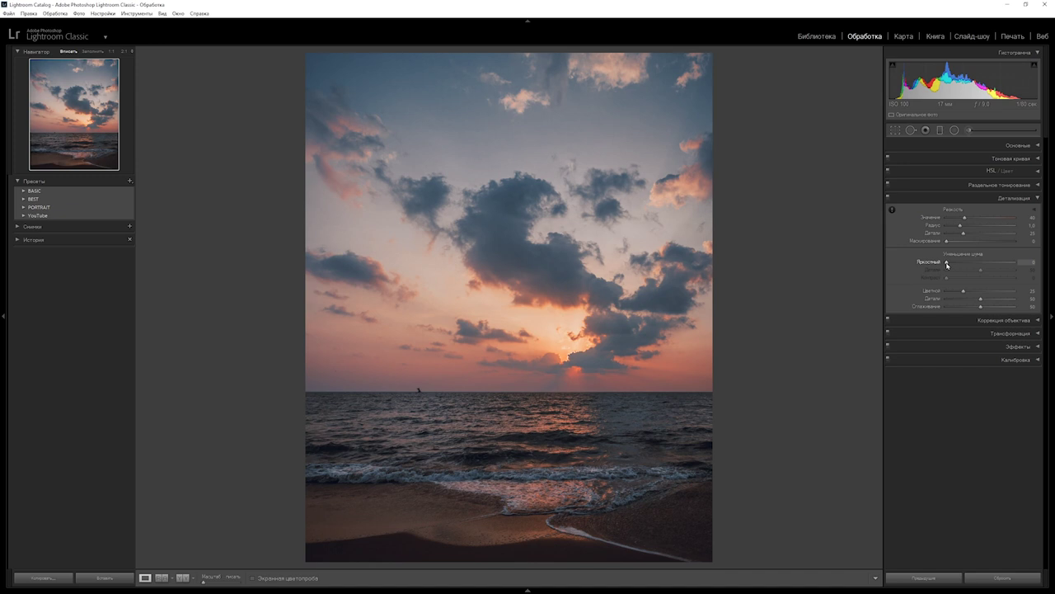
Step: Set luminance noise reduction to 15 with detail 0, and raise sharpening amount above 40
left_click_drag(946, 264, 957, 263)
left_click_drag(980, 272, 924, 274)
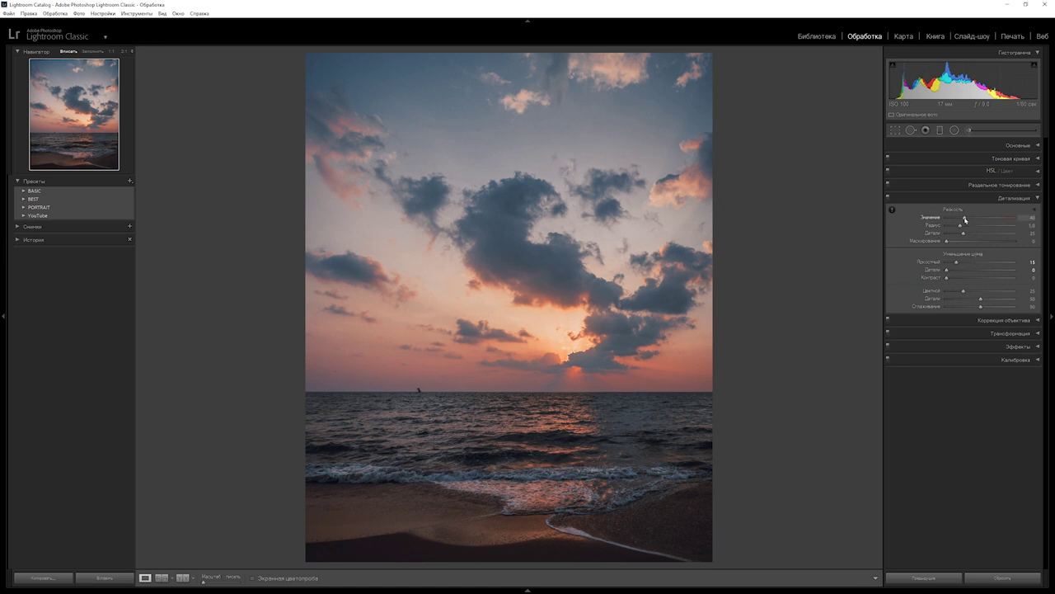
left_click_drag(965, 218, 971, 217)
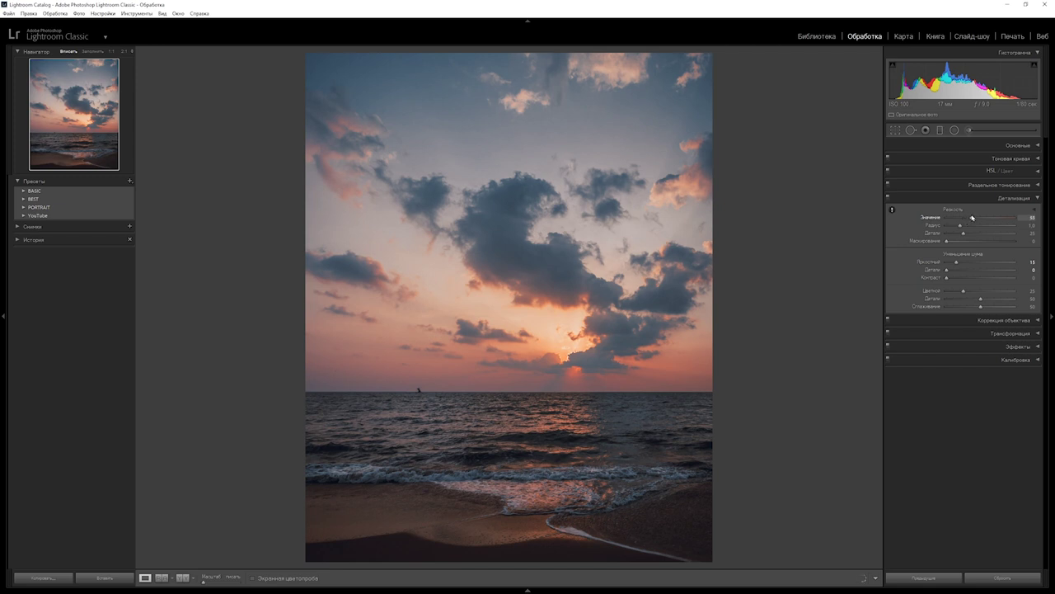